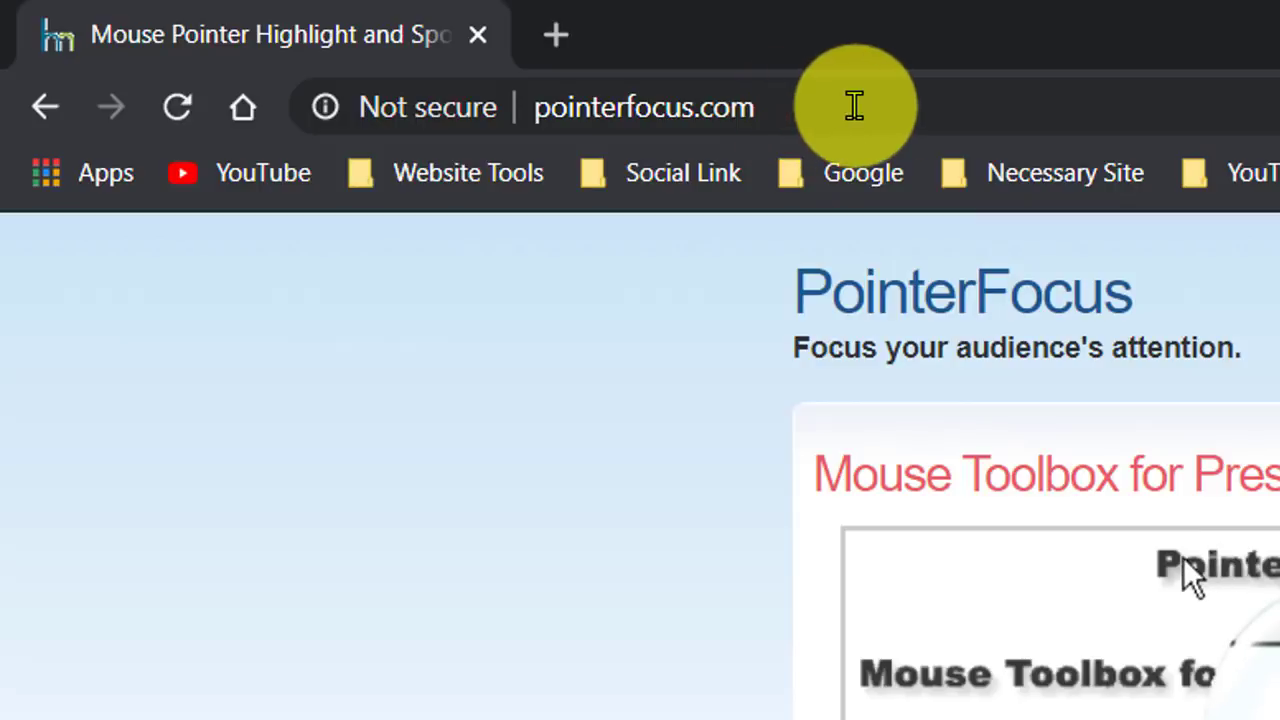
# - Find pfsetup.exe on the Software & Others drive and launch the PointerFocus installer
pyautogui.scroll(-10, 1060, 445)
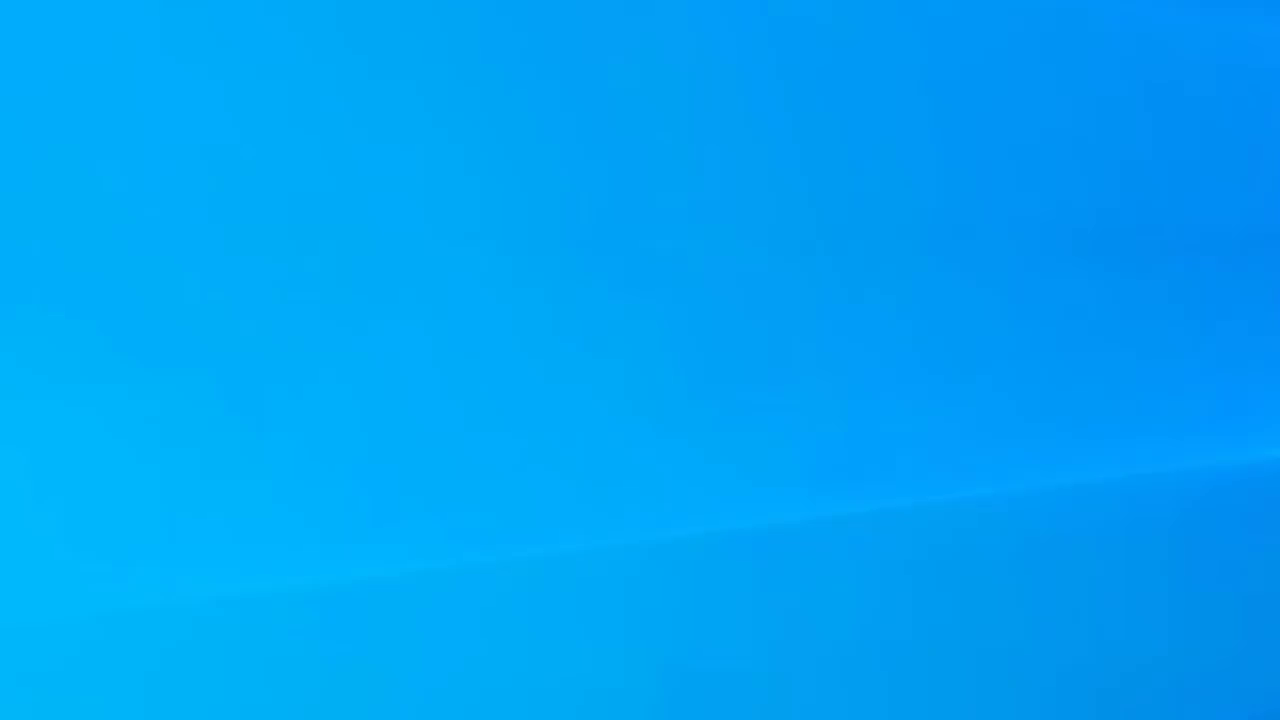
pyautogui.keyDown('ctrl'); pyautogui.scroll(3, 172, 185); pyautogui.keyUp('ctrl')
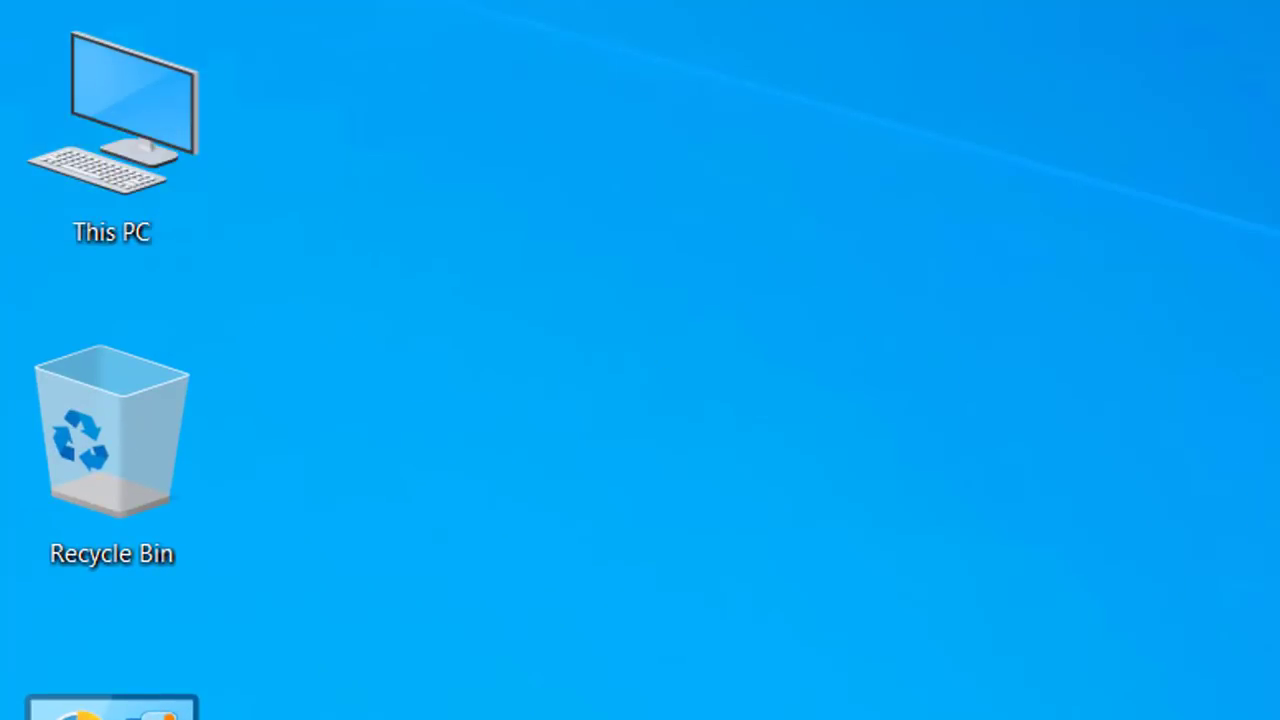
pyautogui.doubleClick(100, 168)
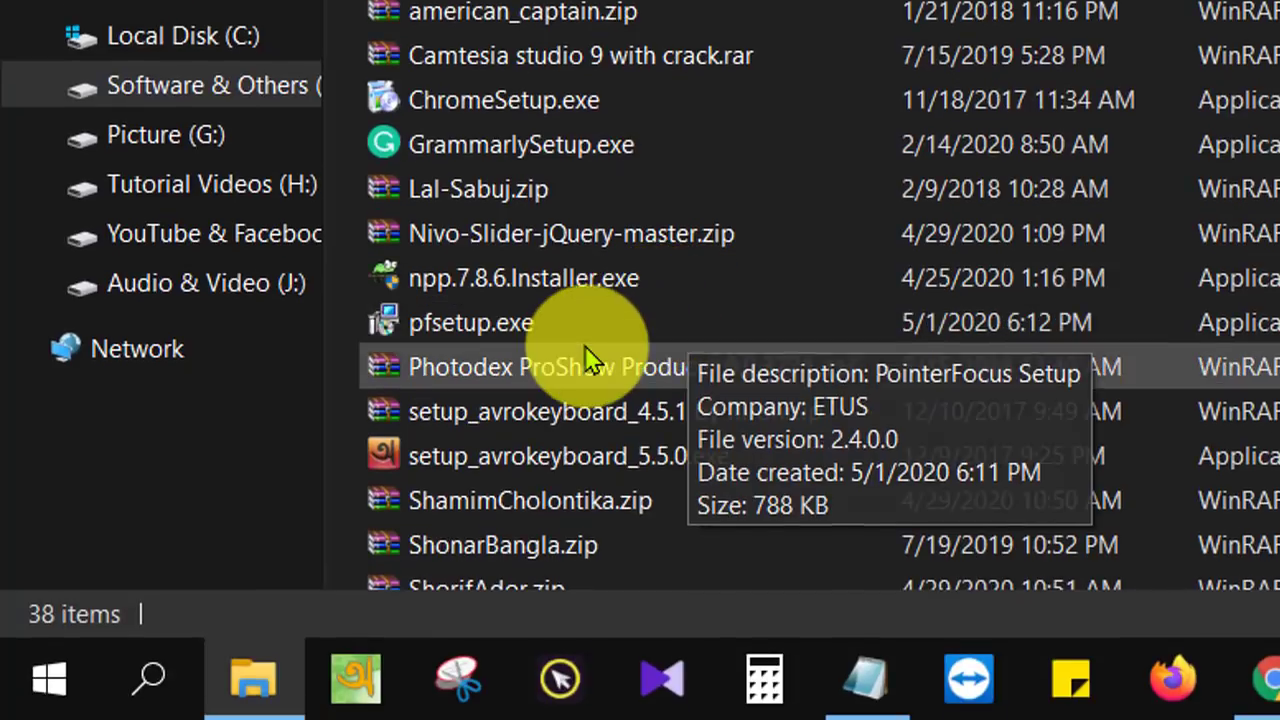
pyautogui.moveTo(595, 338)
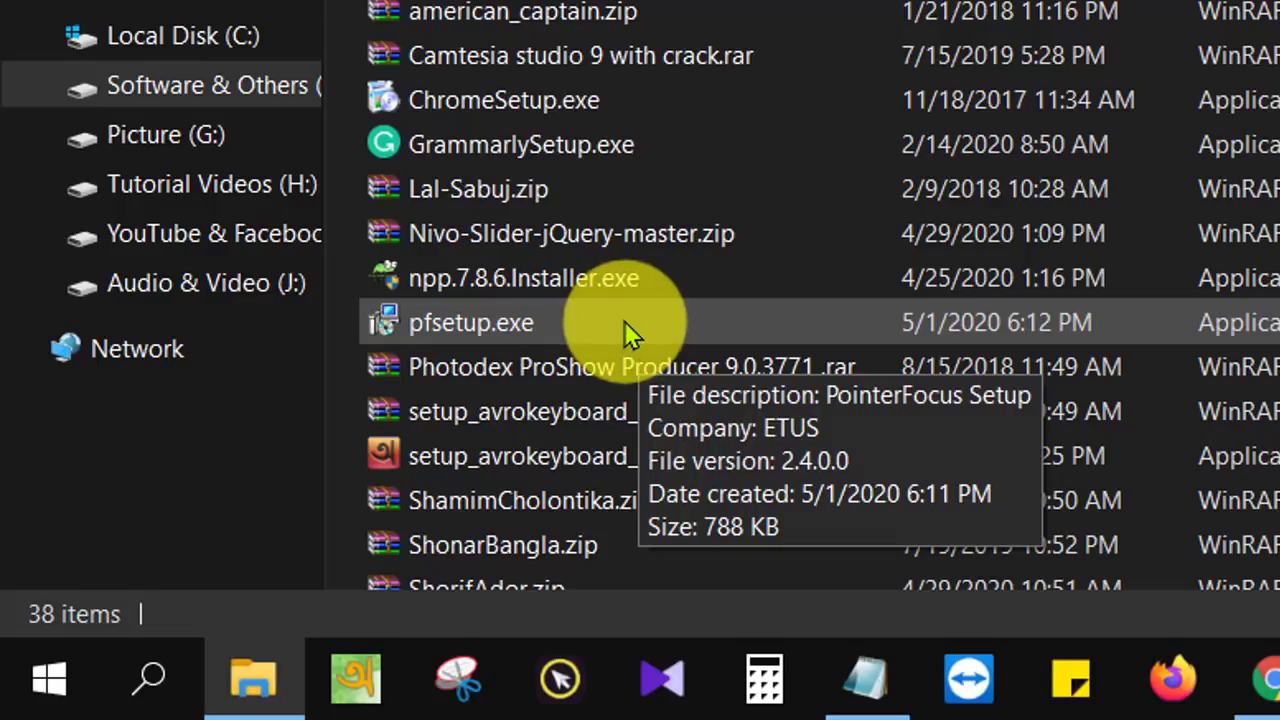
pyautogui.click(624, 322)
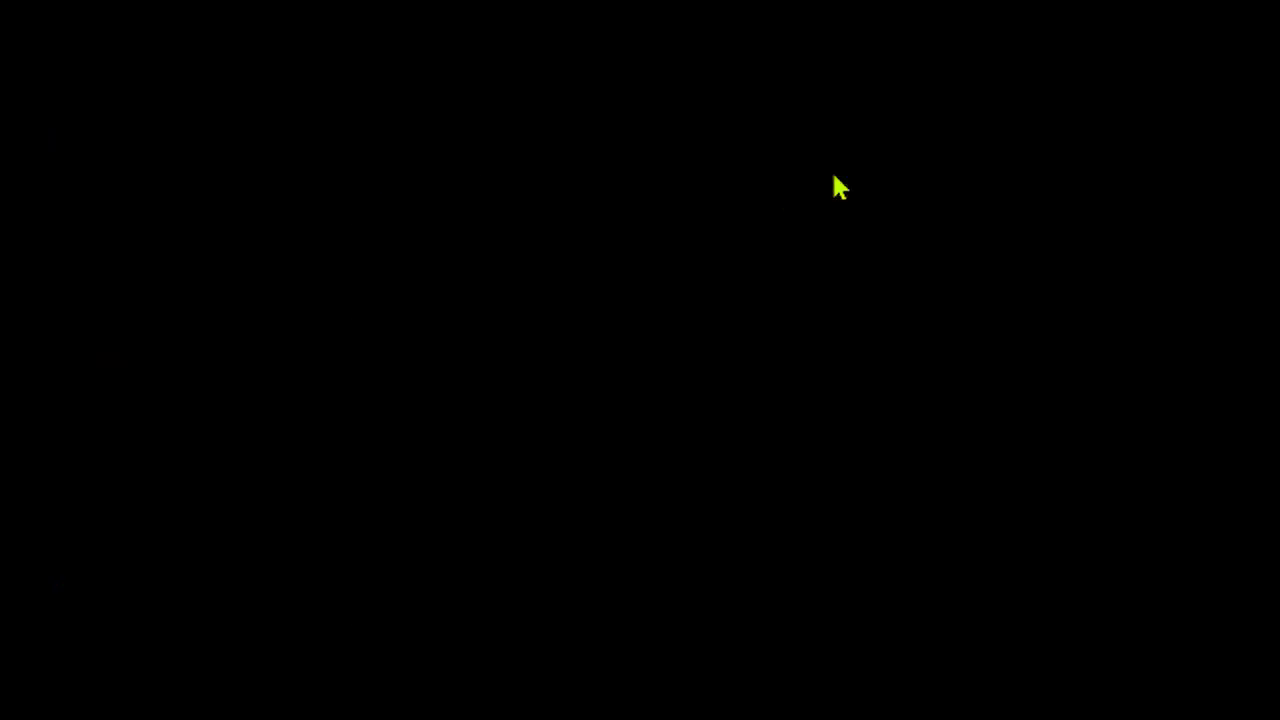
pyautogui.click(994, 242)
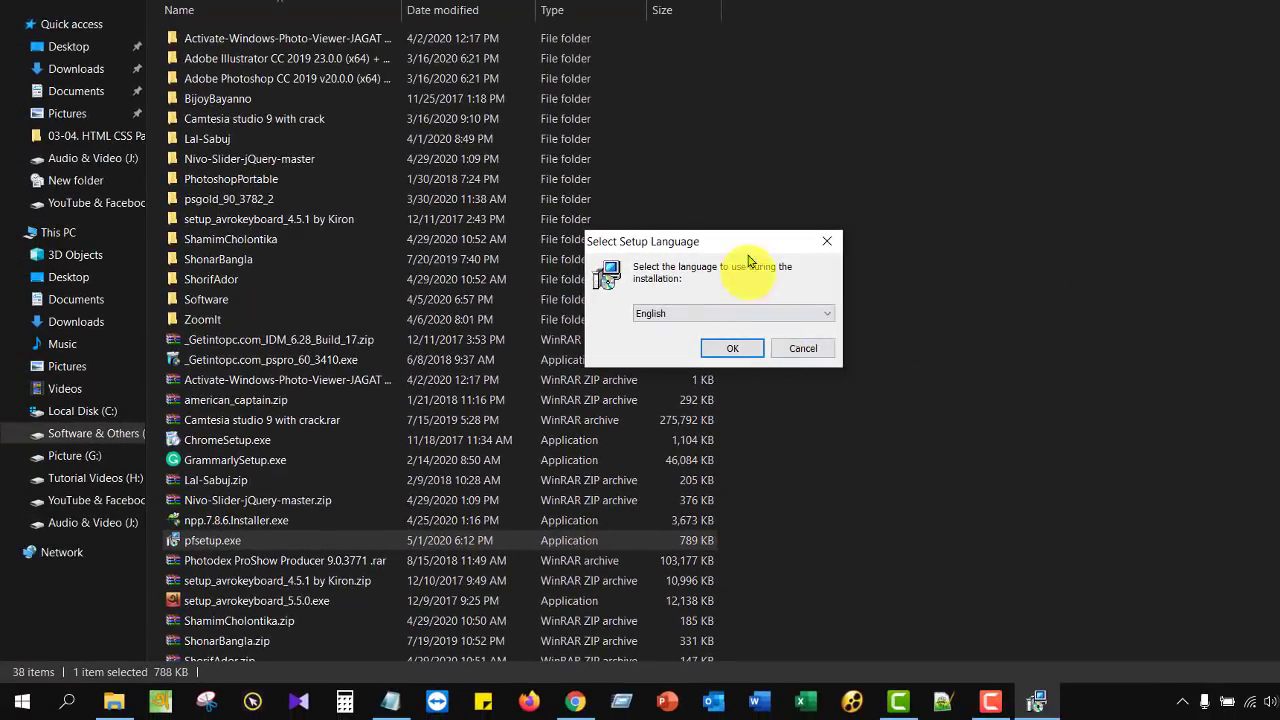
# - Go through the PointerFocus setup in English with the licence accepted and the default destination folder, exiting at the Start Menu folder page
pyautogui.moveTo(750, 245); pyautogui.dragTo(814, 114)
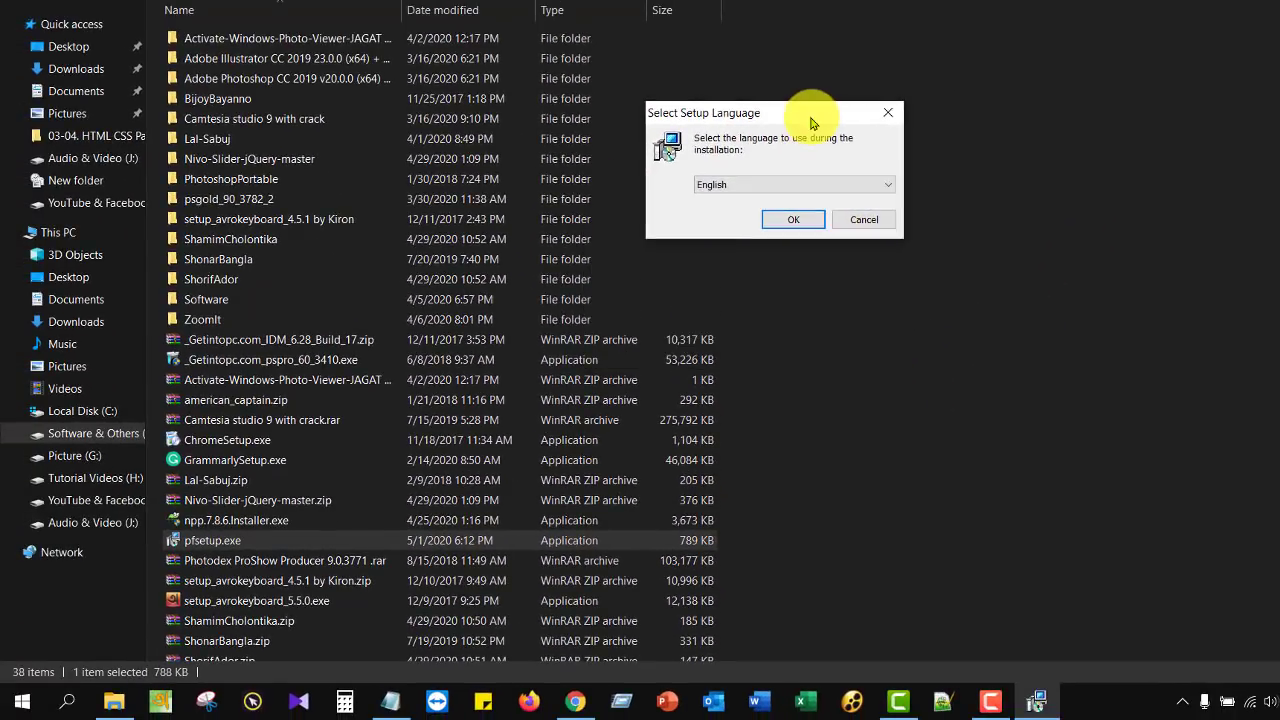
pyautogui.click(794, 222)
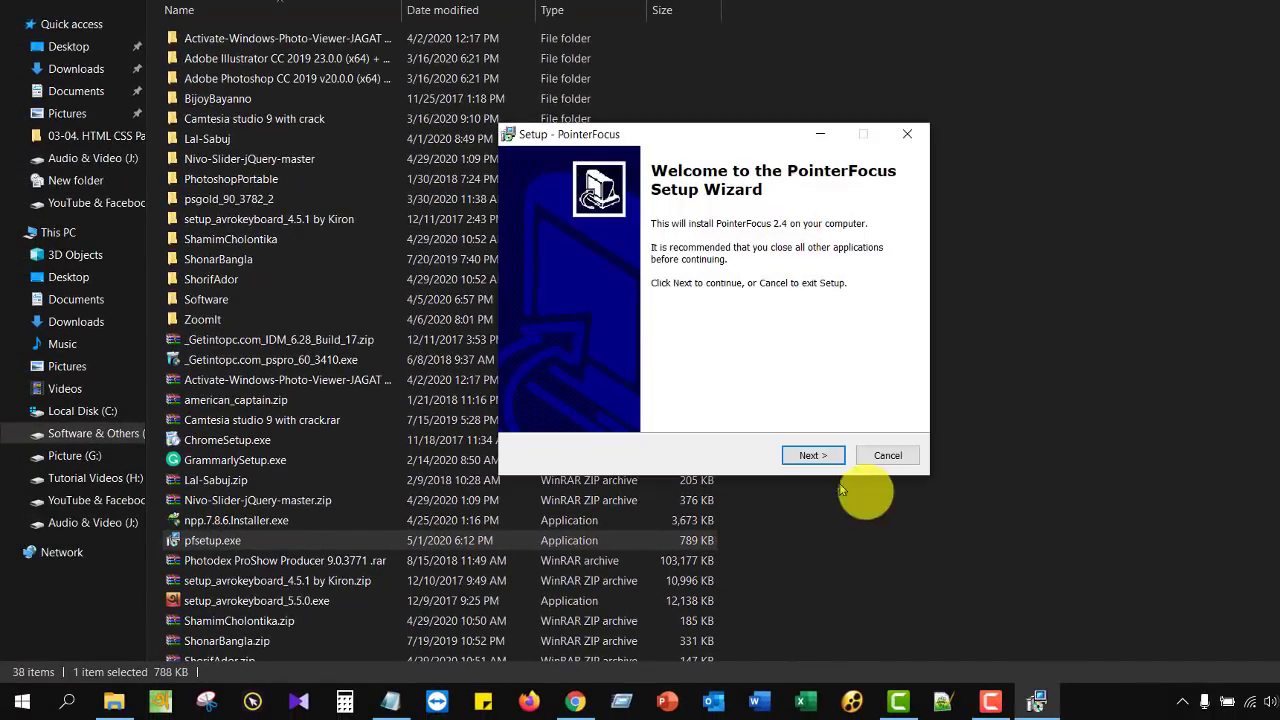
pyautogui.click(813, 458)
pyautogui.click(771, 402)
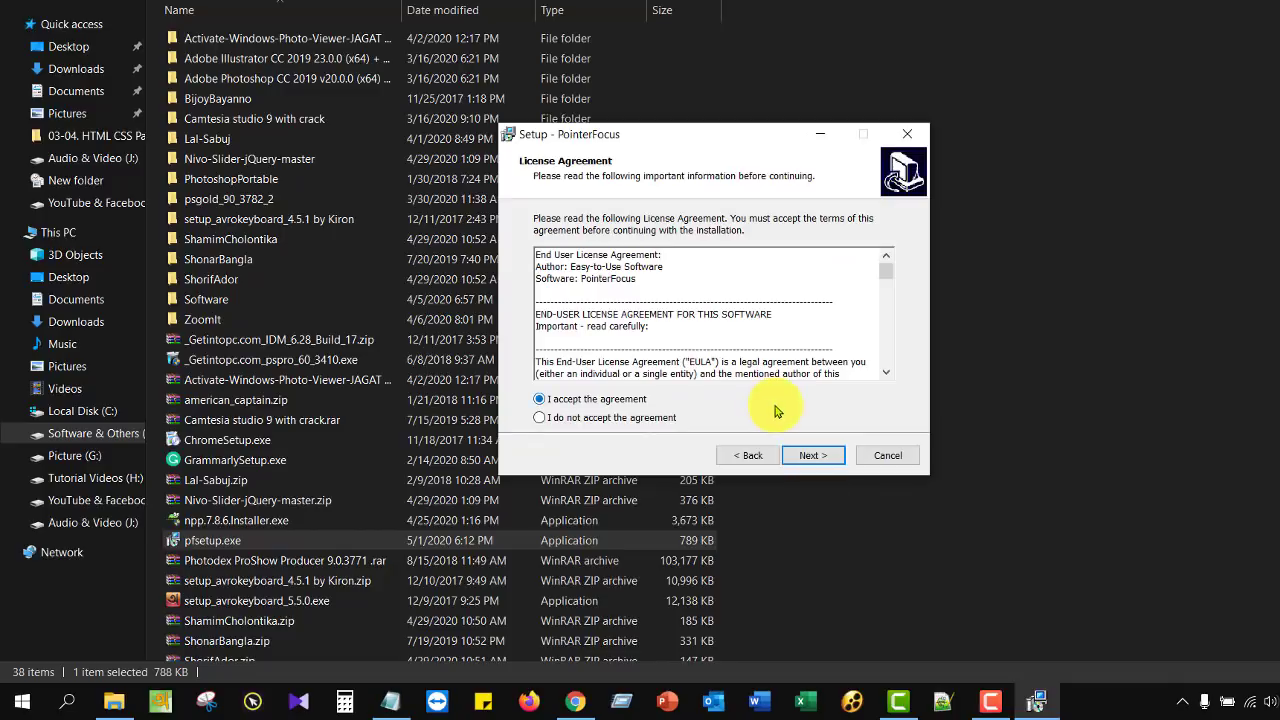
pyautogui.click(802, 456)
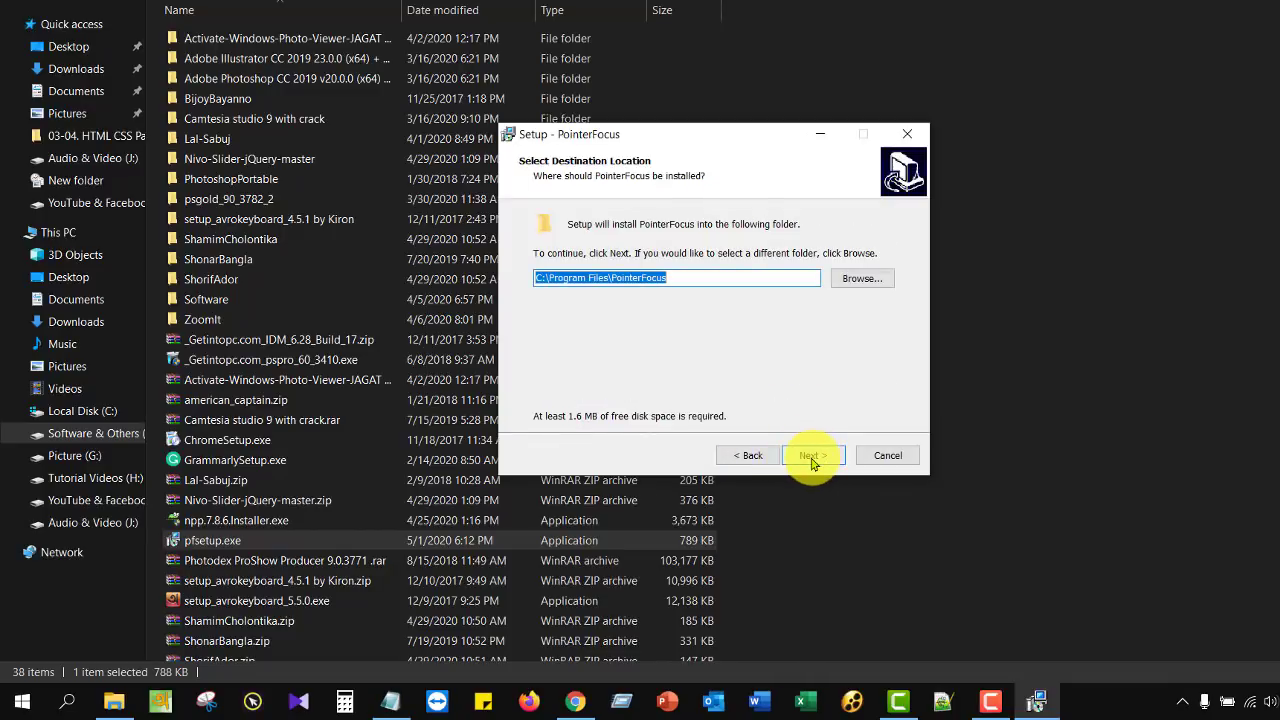
pyautogui.click(816, 457)
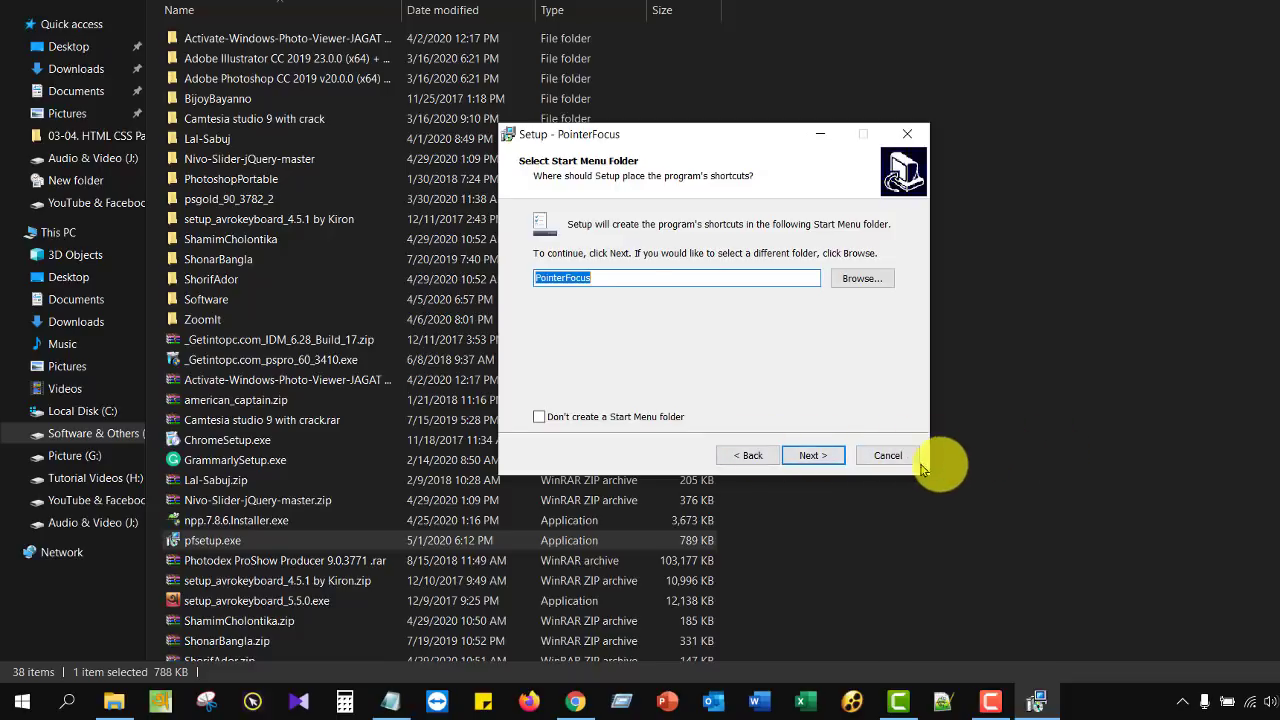
pyautogui.click(907, 134)
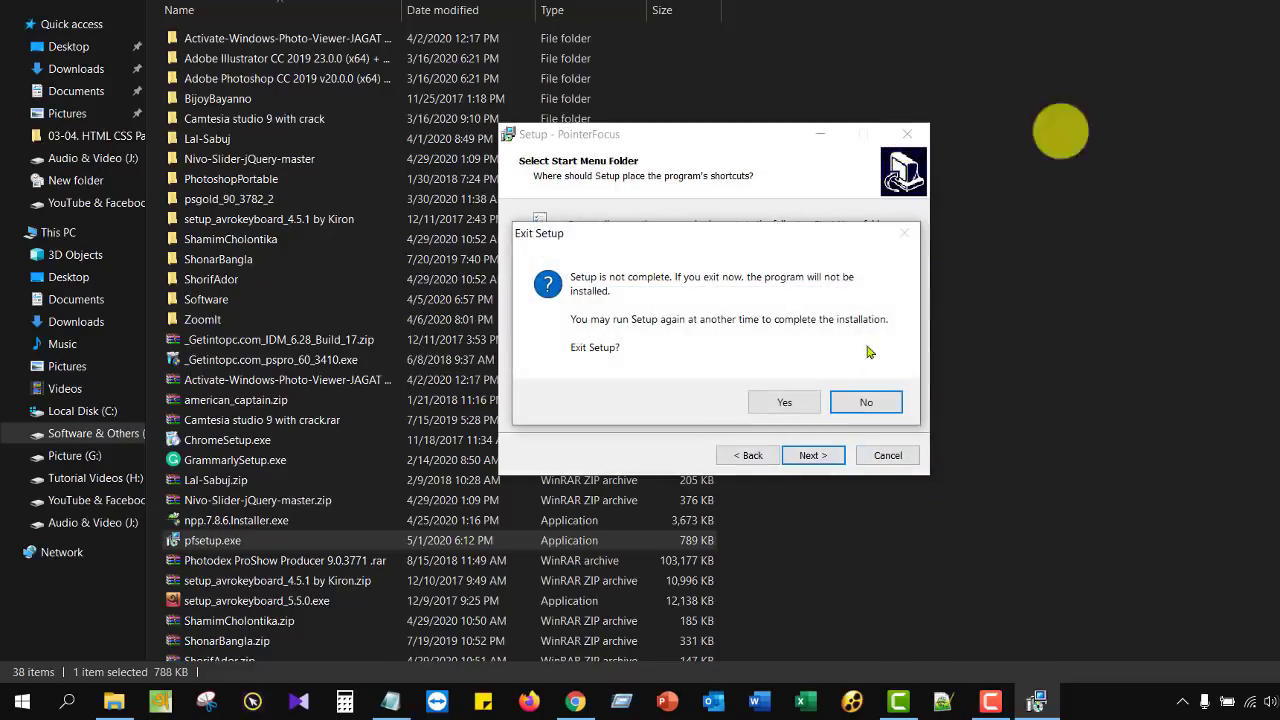
pyautogui.click(784, 404)
# - Show and refresh the desktop, and bring up the PointerFocus tool wheel from the hidden system tray programs
pyautogui.press('super+d')
pyautogui.rightClick(671, 134)
pyautogui.click(737, 229)
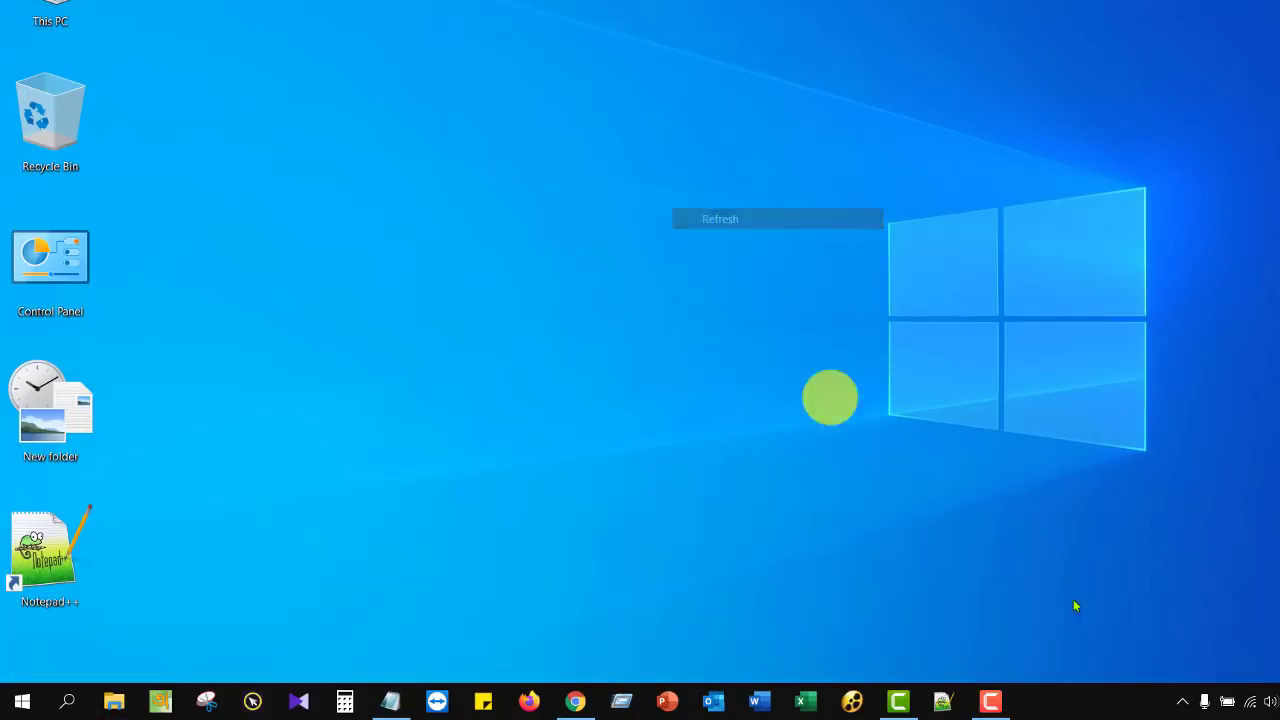
pyautogui.click(1184, 700)
pyautogui.click(1201, 664)
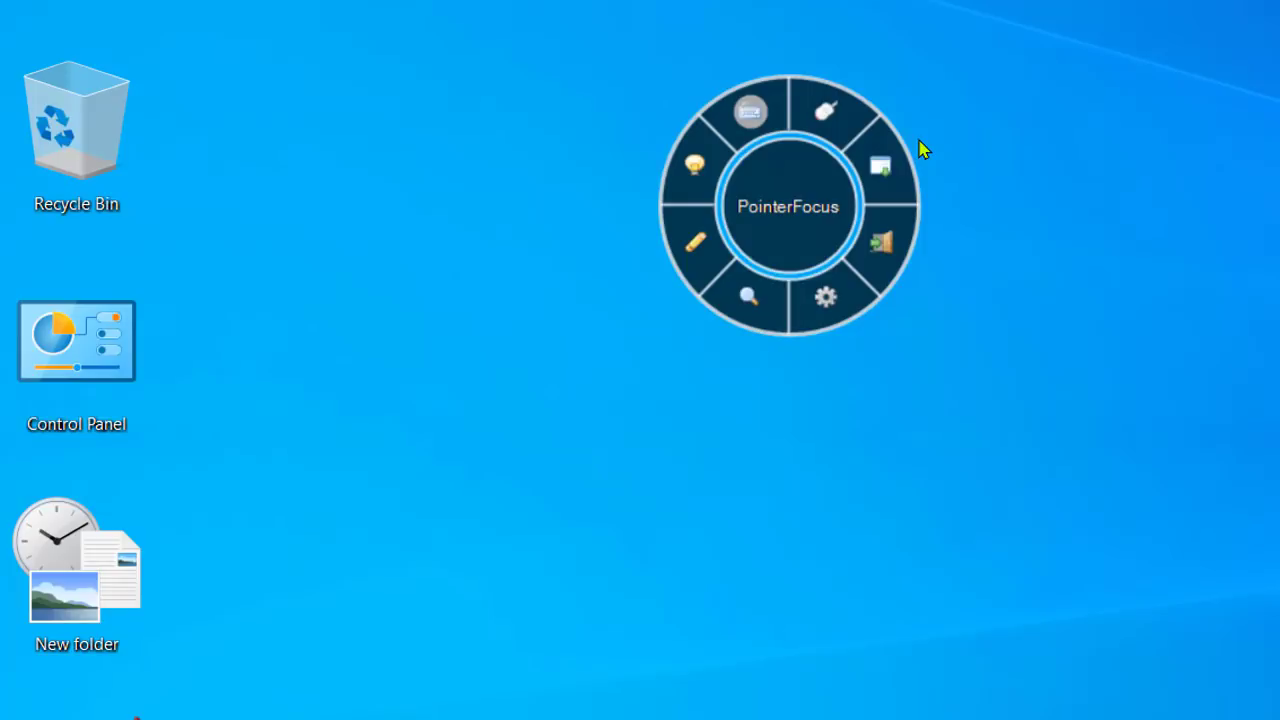
# - Turn on PointerFocus cursor highlighting and test it by refreshing the desktop and switching the highlight off and on
pyautogui.rightClick(322, 57)
pyautogui.click(349, 177)
pyautogui.click(824, 112)
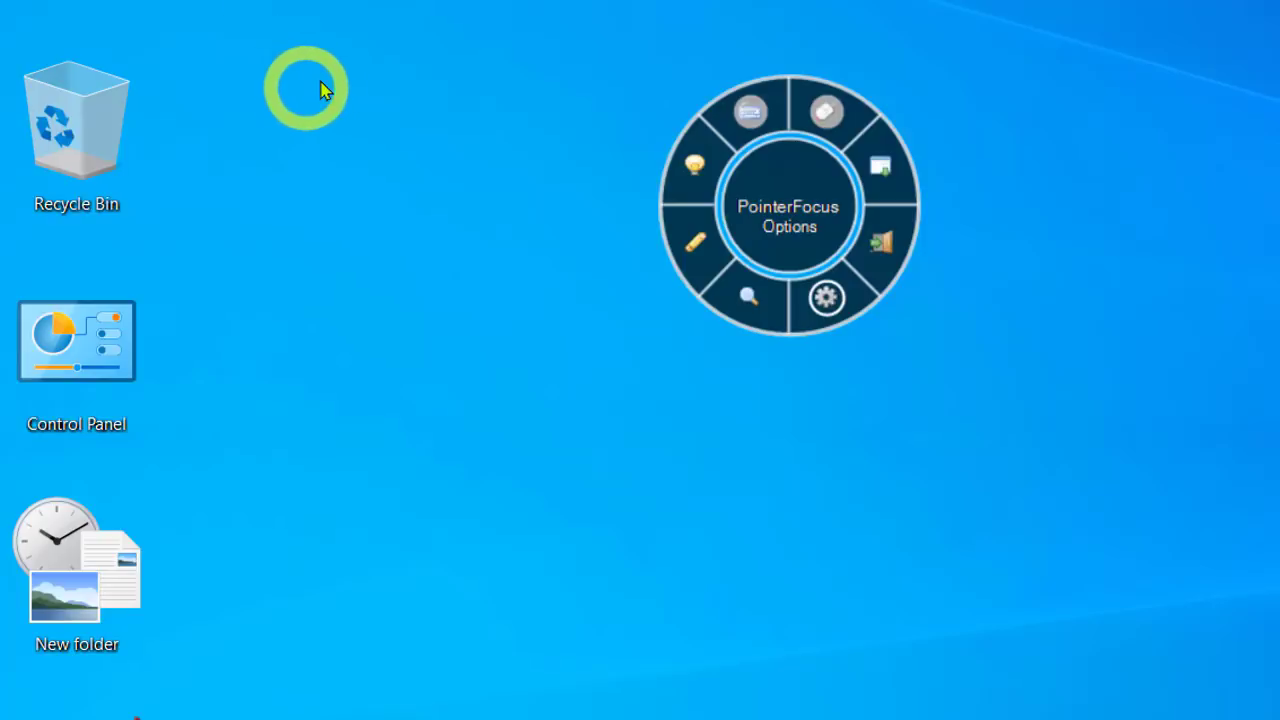
pyautogui.rightClick(318, 88)
pyautogui.click(395, 209)
pyautogui.rightClick(306, 52)
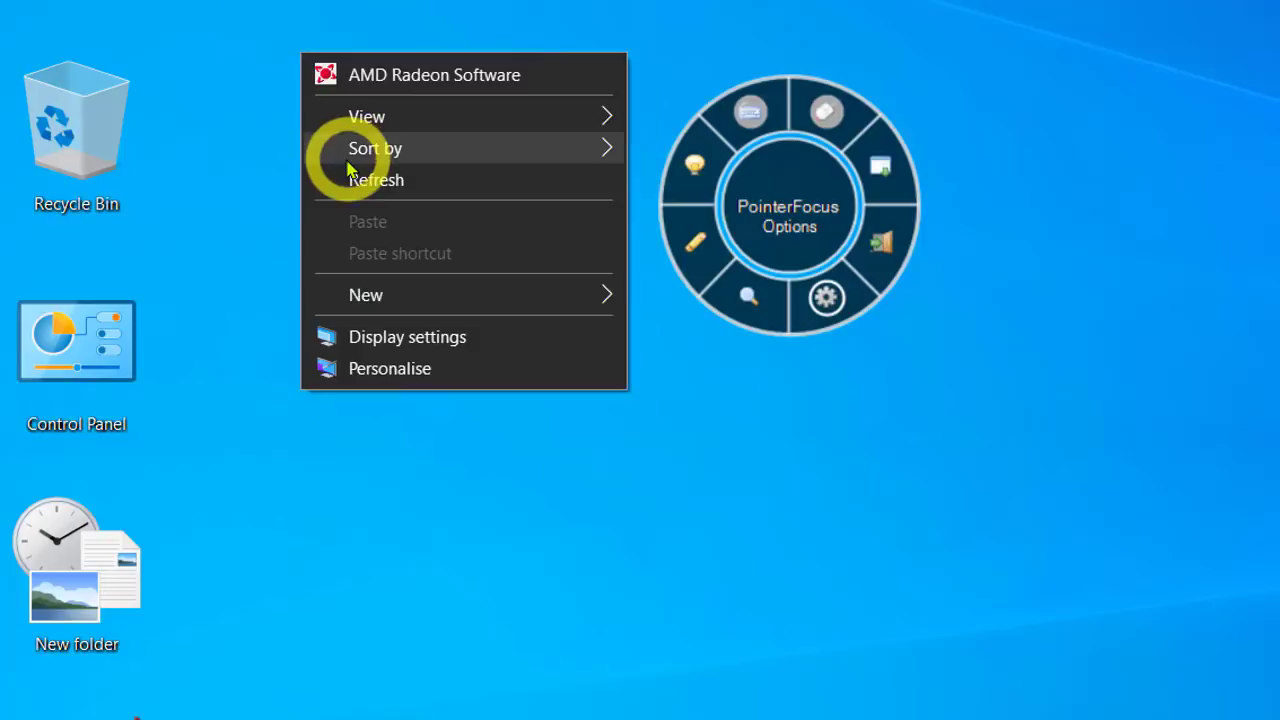
pyautogui.click(334, 178)
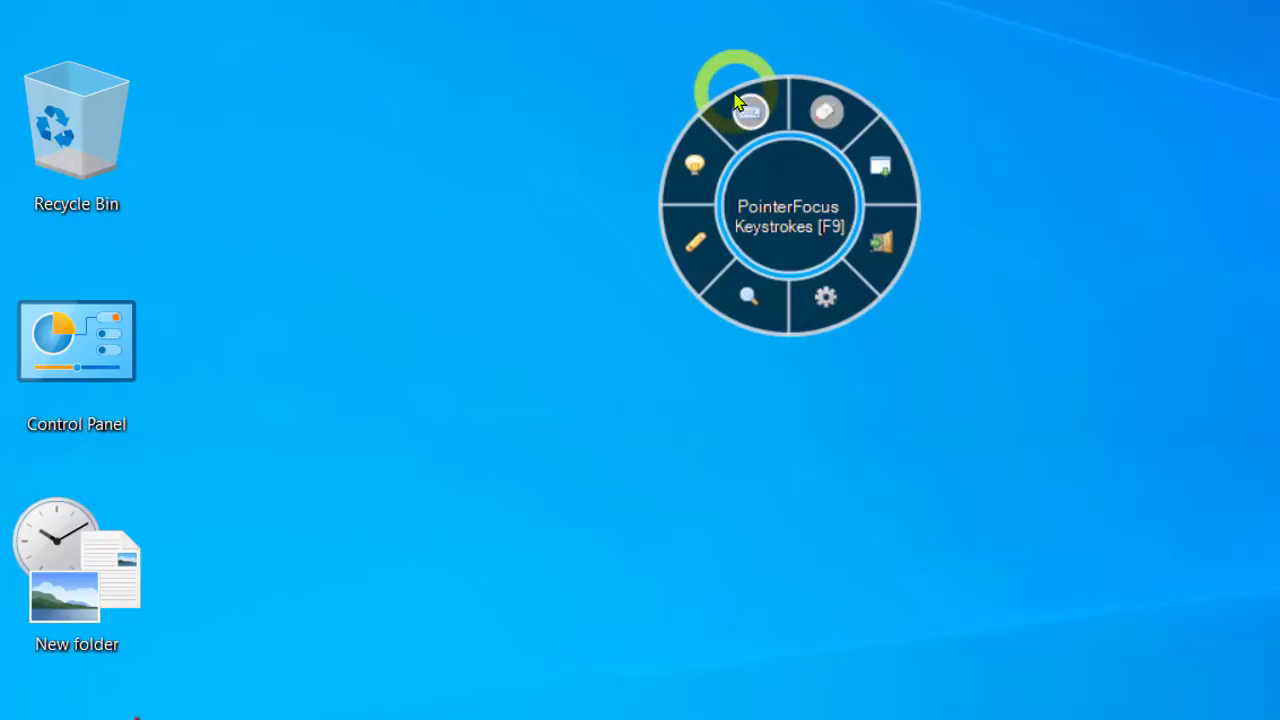
pyautogui.click(826, 118)
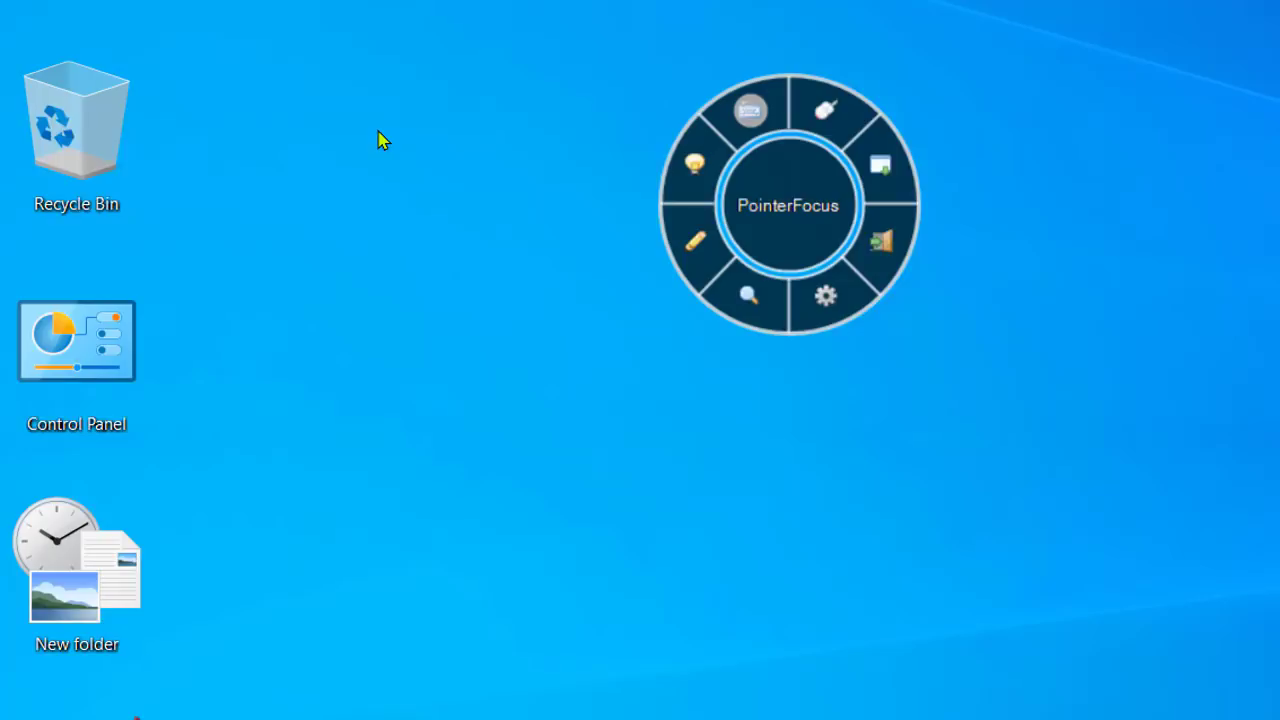
pyautogui.click(826, 117)
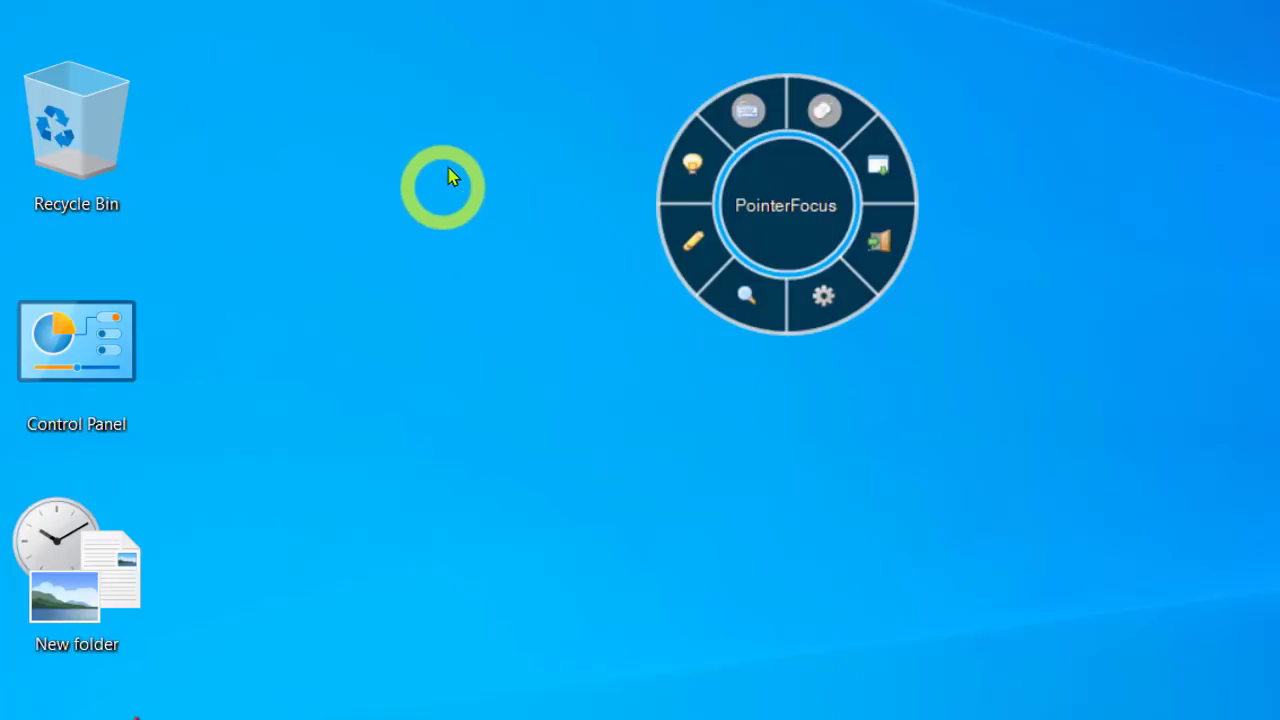
# - Open the PointerFocus options, keep yellow as the cursor highlight colour, and test toggling the highlight
pyautogui.click(822, 300)
pyautogui.moveTo(946, 128); pyautogui.dragTo(426, 0)
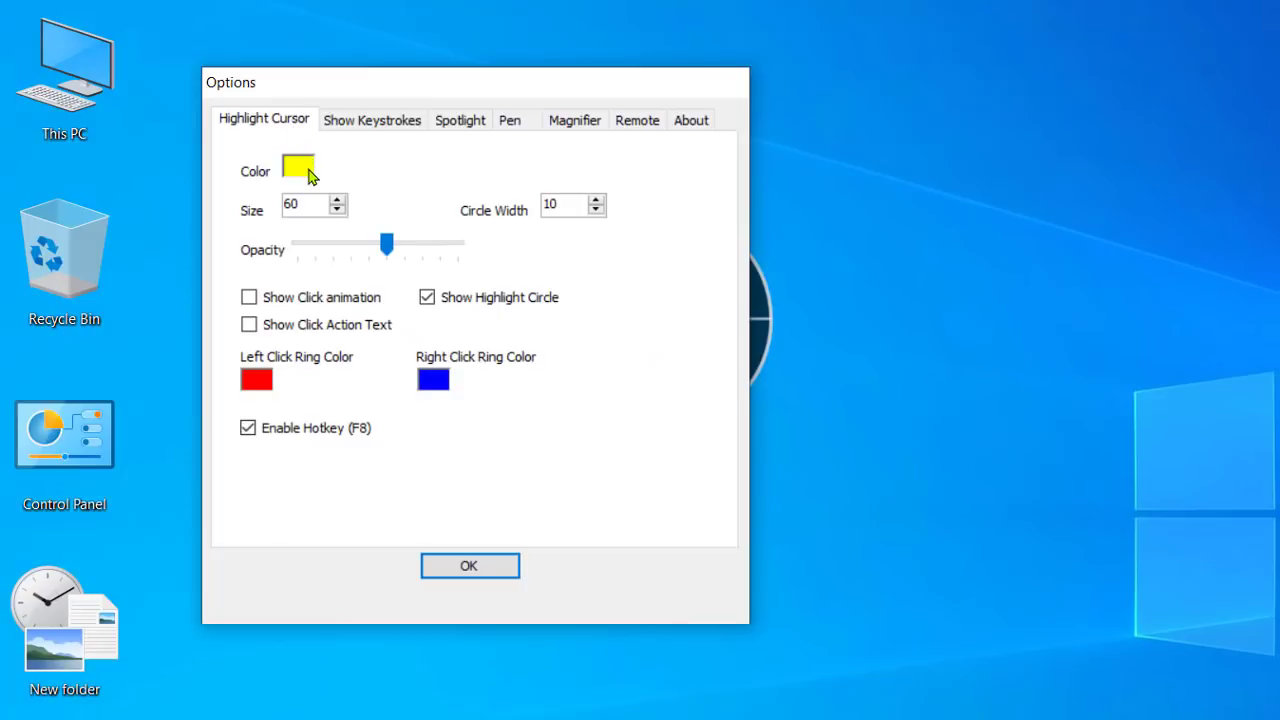
pyautogui.click(299, 170)
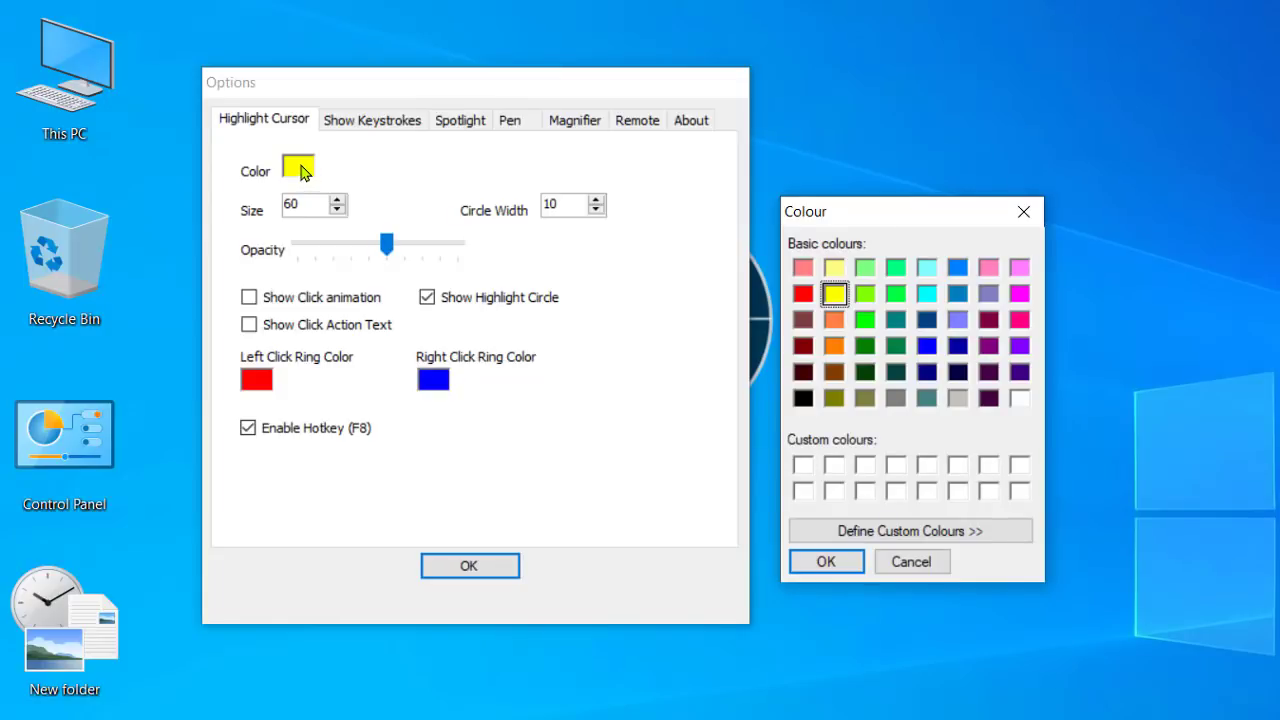
pyautogui.click(828, 563)
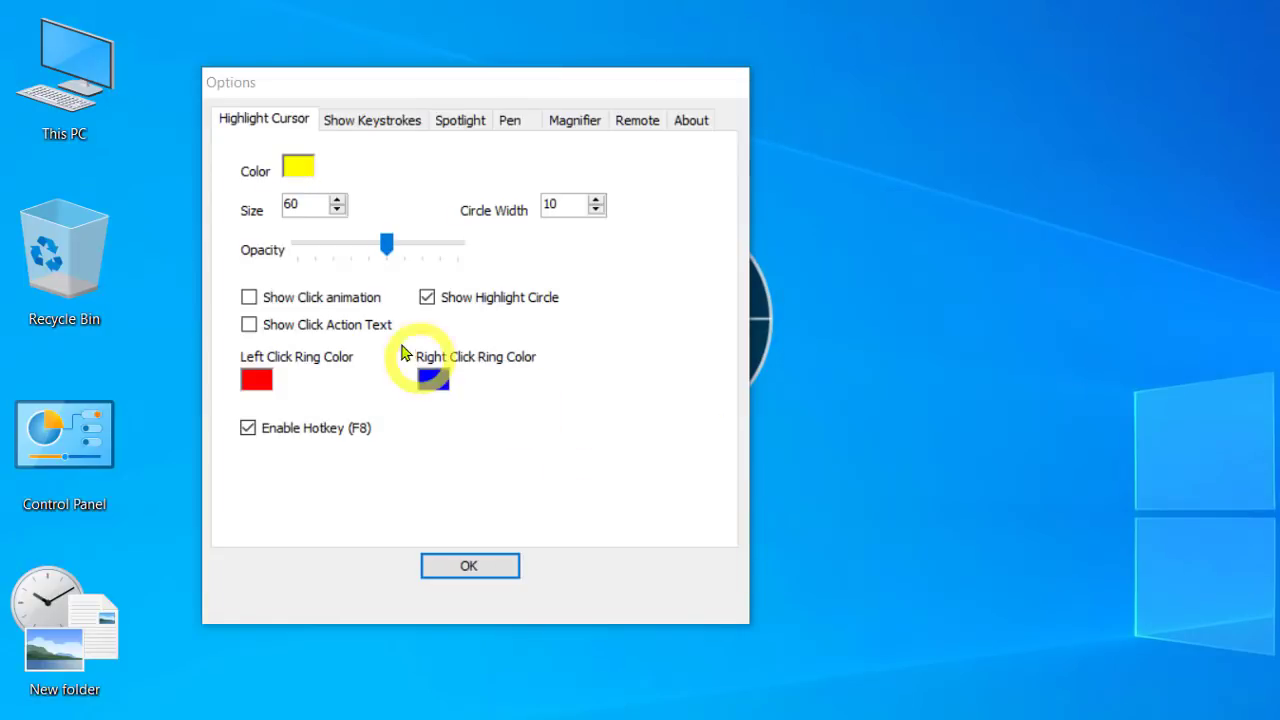
pyautogui.press('F8')
pyautogui.press('F8')
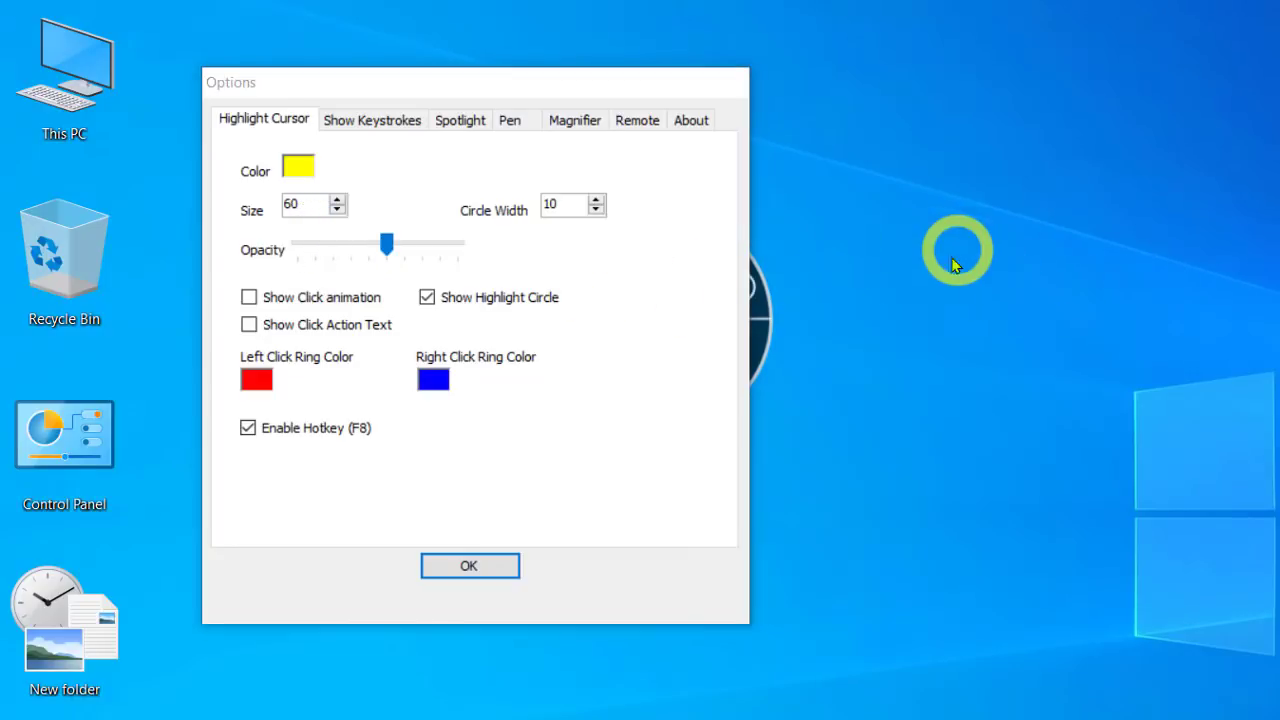
# - Set the cursor highlight's circle width to 5 and check the ring over the empty desktop
pyautogui.click(337, 209)
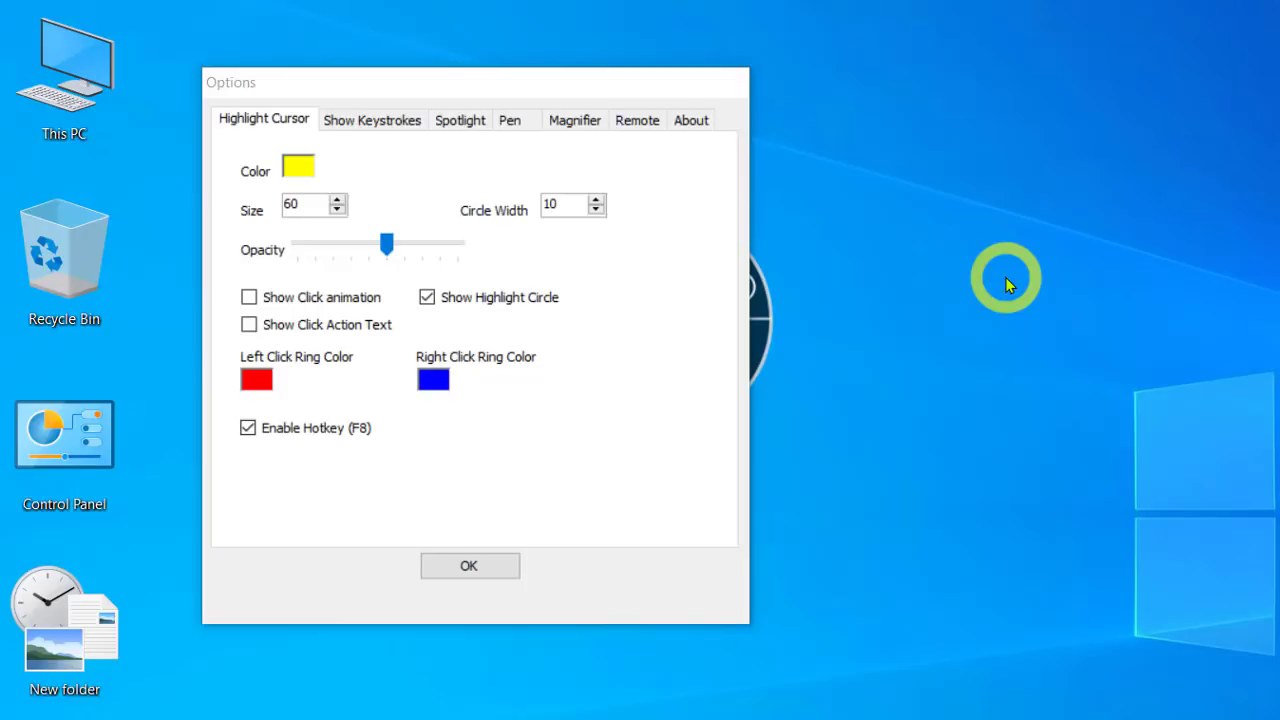
pyautogui.click(551, 203)
pyautogui.doubleClick(548, 204)
pyautogui.click(1070, 391)
# - Set the cursor highlight's circle width to 30 and preview it over the empty desktop
pyautogui.doubleClick(550, 208)
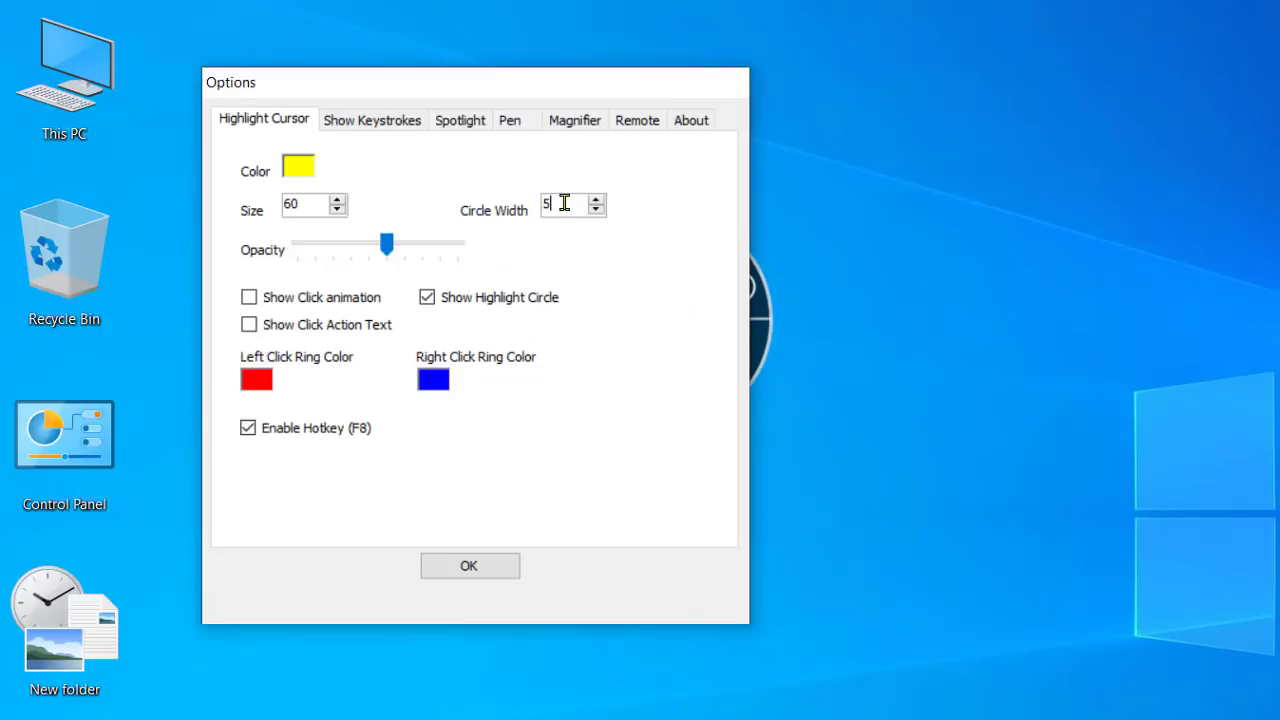
pyautogui.write('30')
pyautogui.click(966, 314)
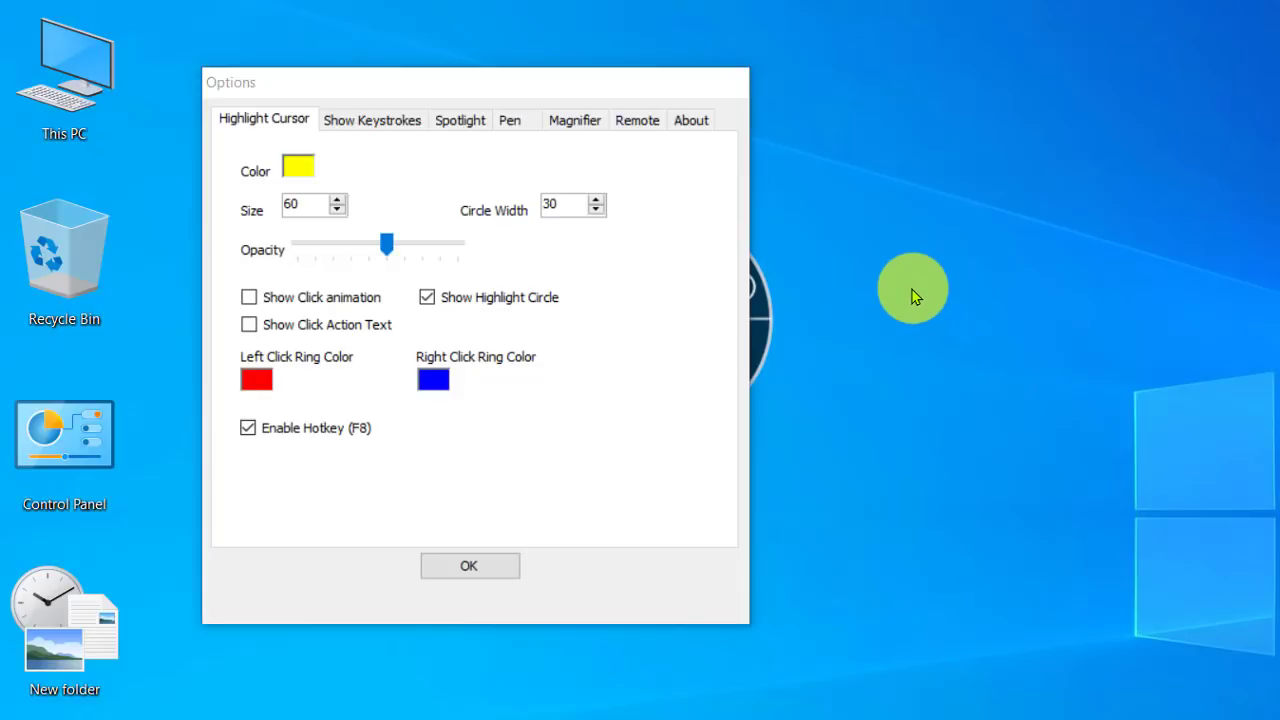
pyautogui.click(576, 207)
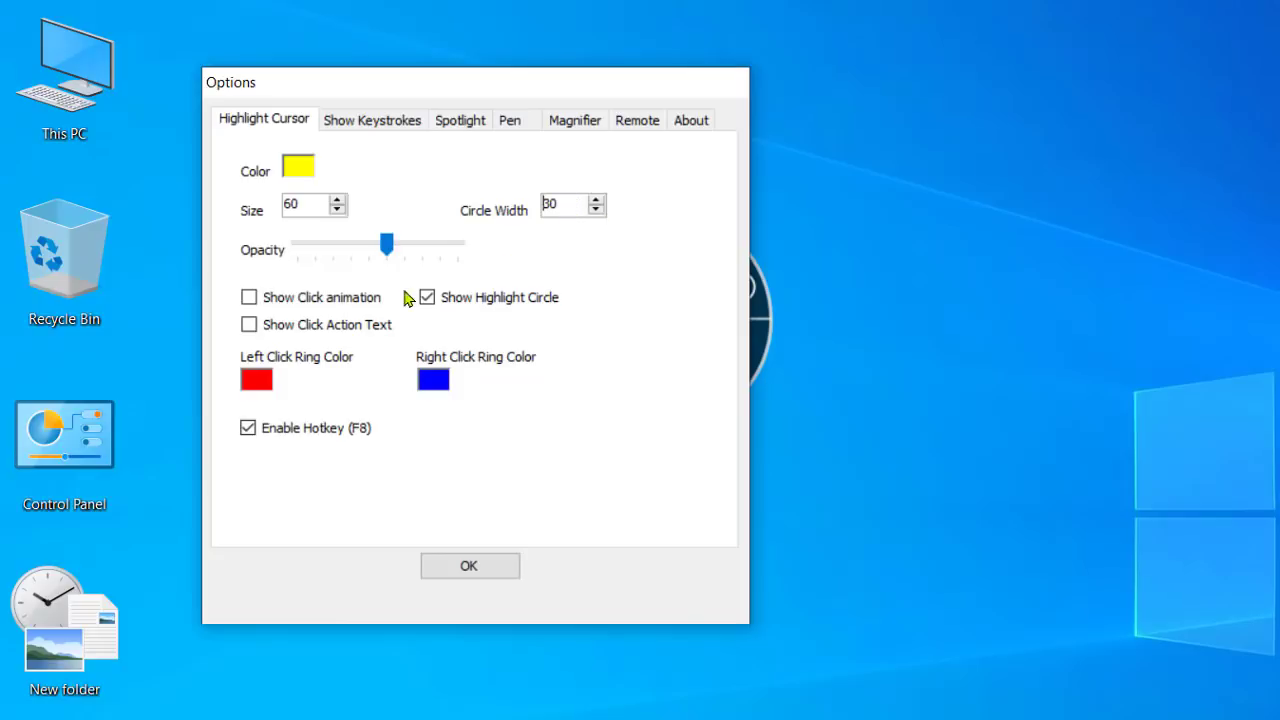
# - Enable the click animation for the cursor highlight and test it on the empty desktop
pyautogui.click(249, 298)
pyautogui.click(962, 315)
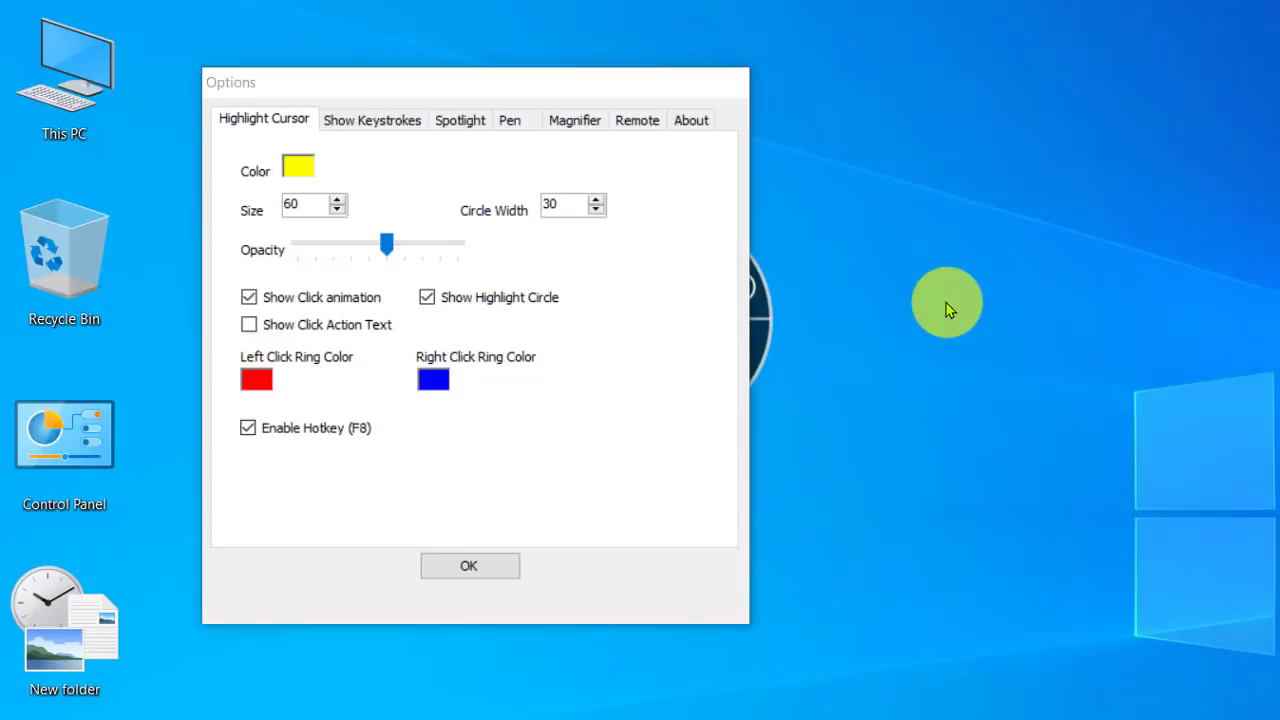
pyautogui.click(949, 309)
pyautogui.click(949, 309)
pyautogui.press('F8')
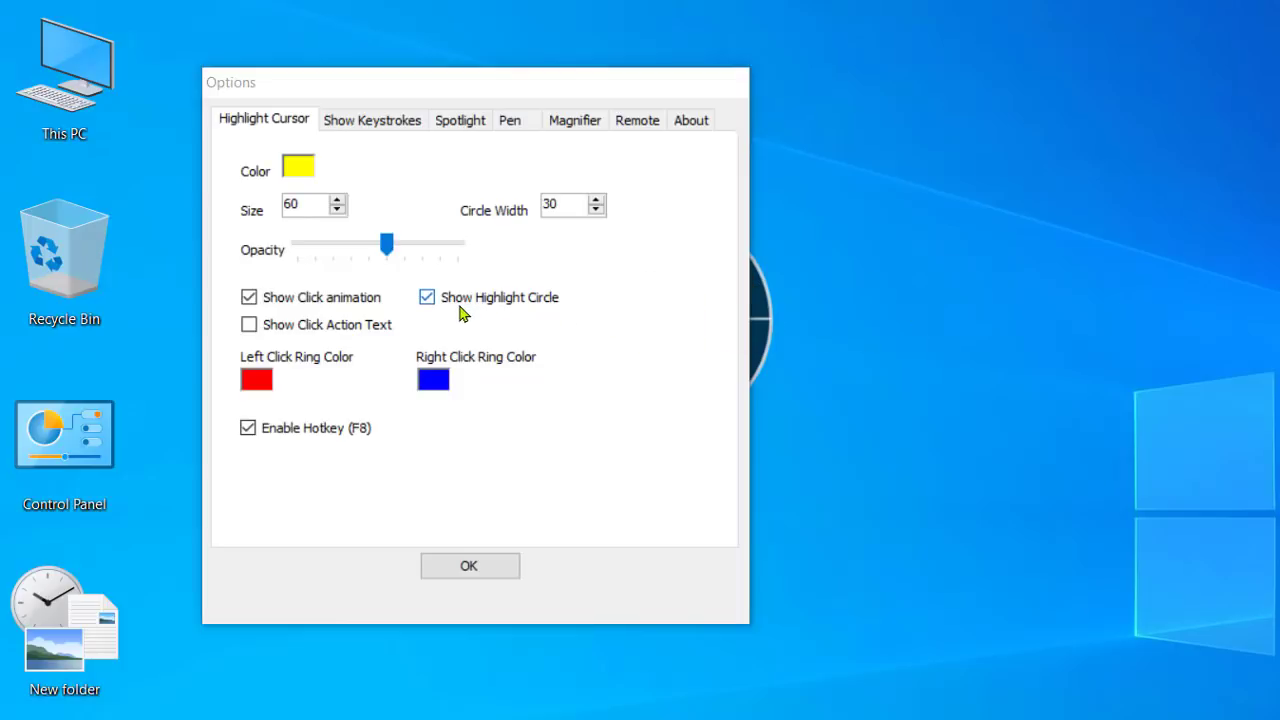
# - Disable the highlight circle to test the click animation alone on the desktop, and enable the circle again
pyautogui.click(427, 298)
pyautogui.click(1068, 327)
pyautogui.click(950, 323)
pyautogui.click(932, 353)
pyautogui.click(427, 297)
pyautogui.click(939, 315)
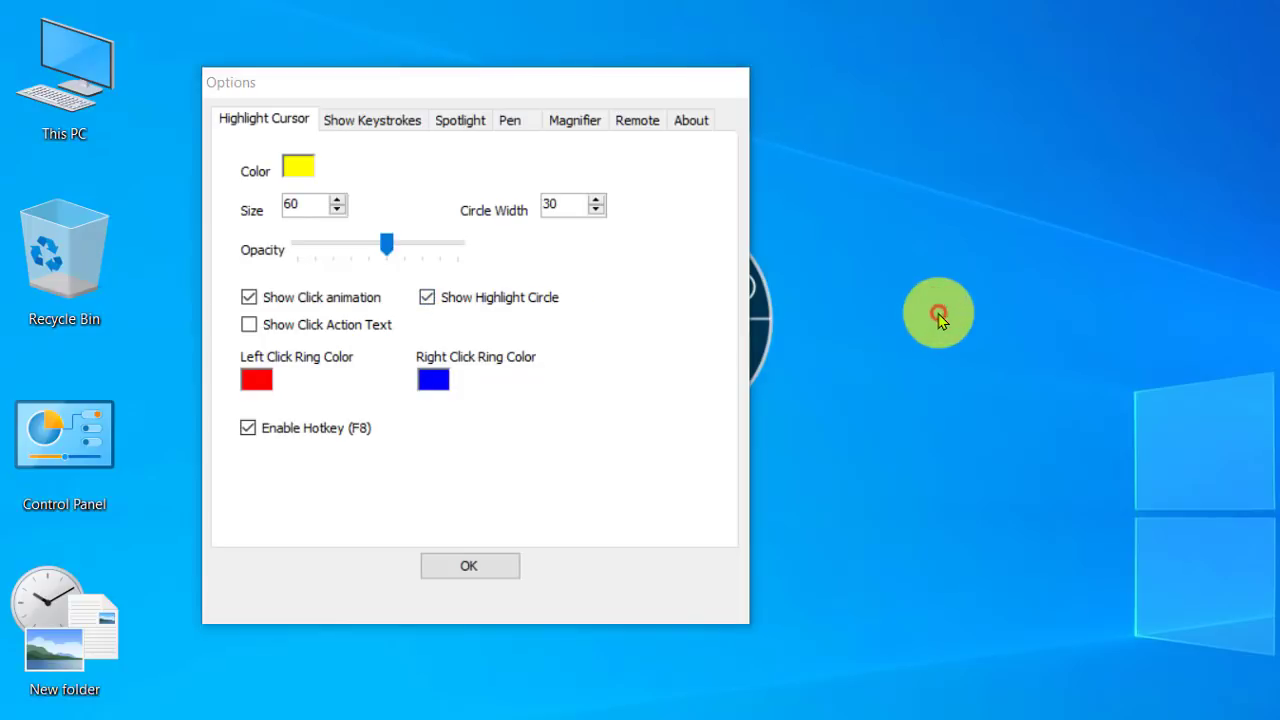
# - Enable the click action text and test it by opening and dismissing context menus on the empty desktop
pyautogui.click(342, 330)
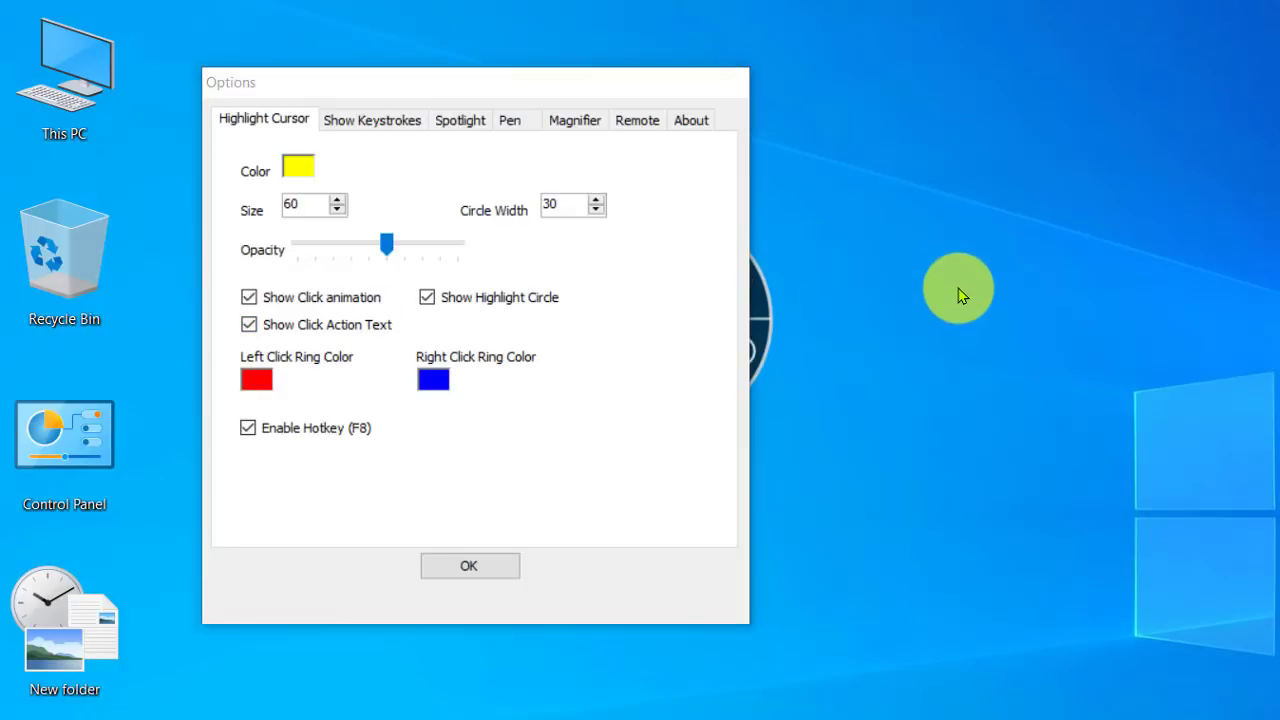
pyautogui.rightClick(959, 283)
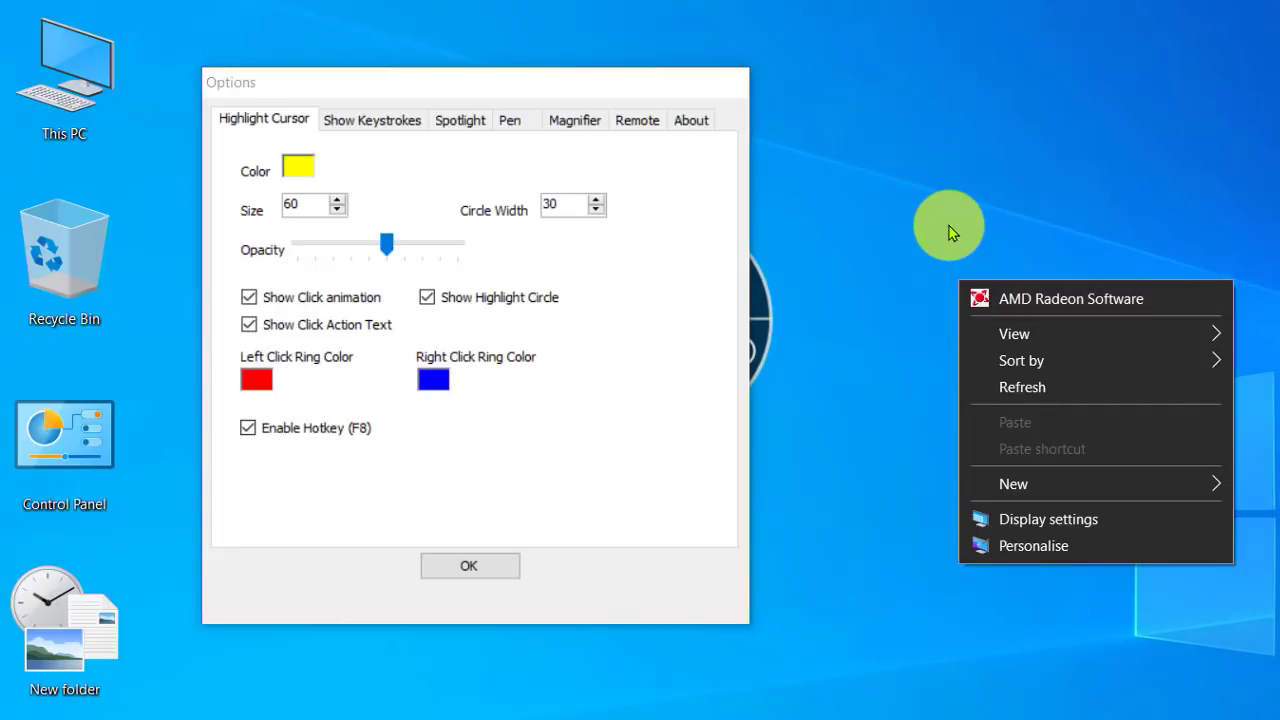
pyautogui.rightClick(916, 179)
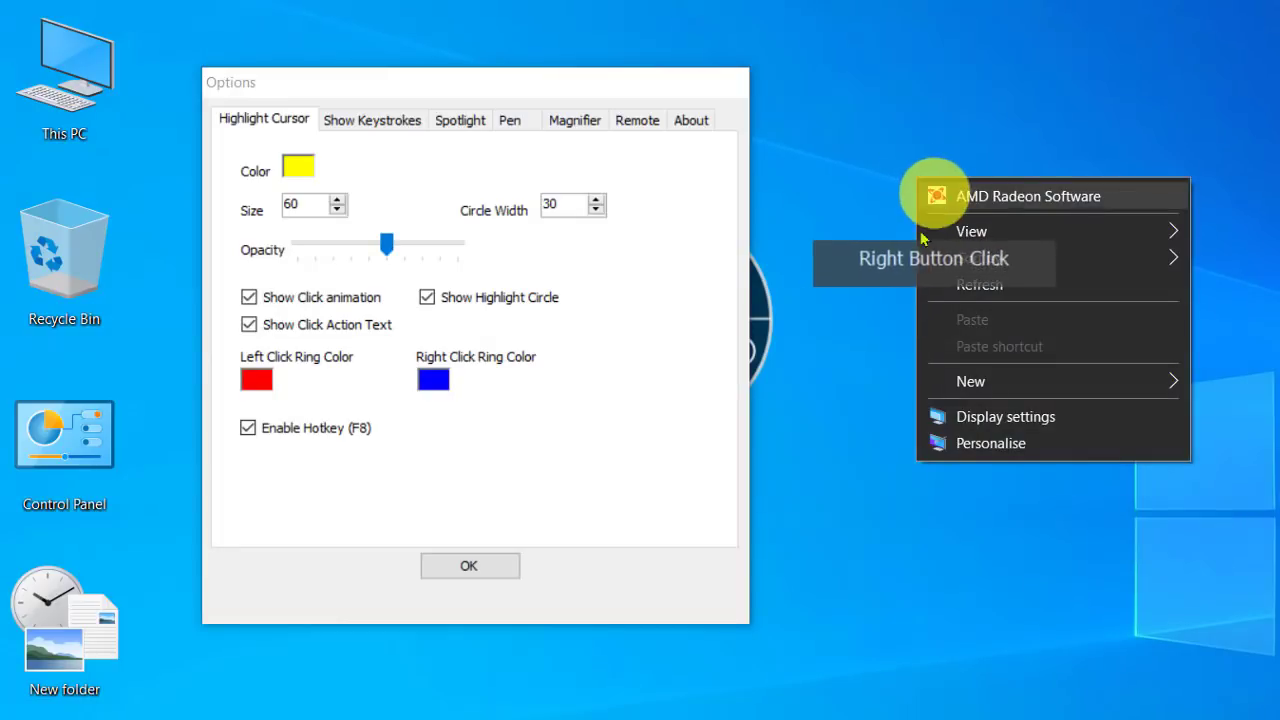
pyautogui.rightClick(897, 92)
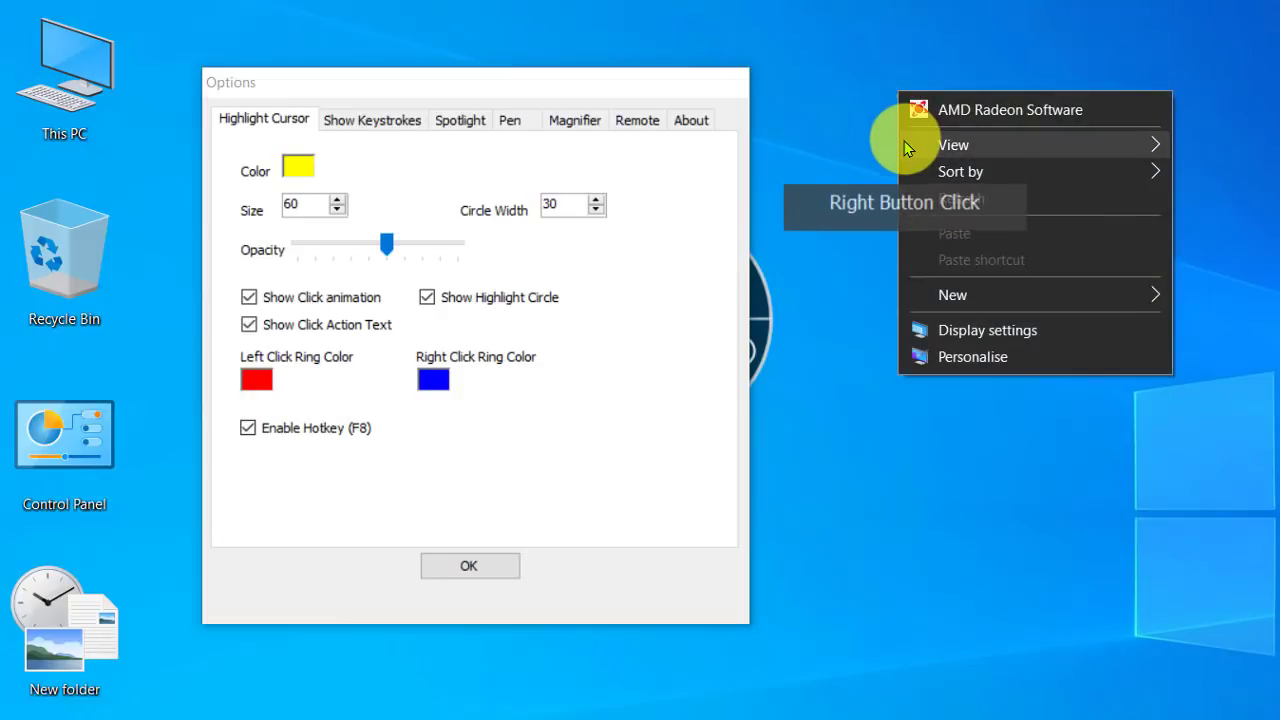
pyautogui.click(870, 152)
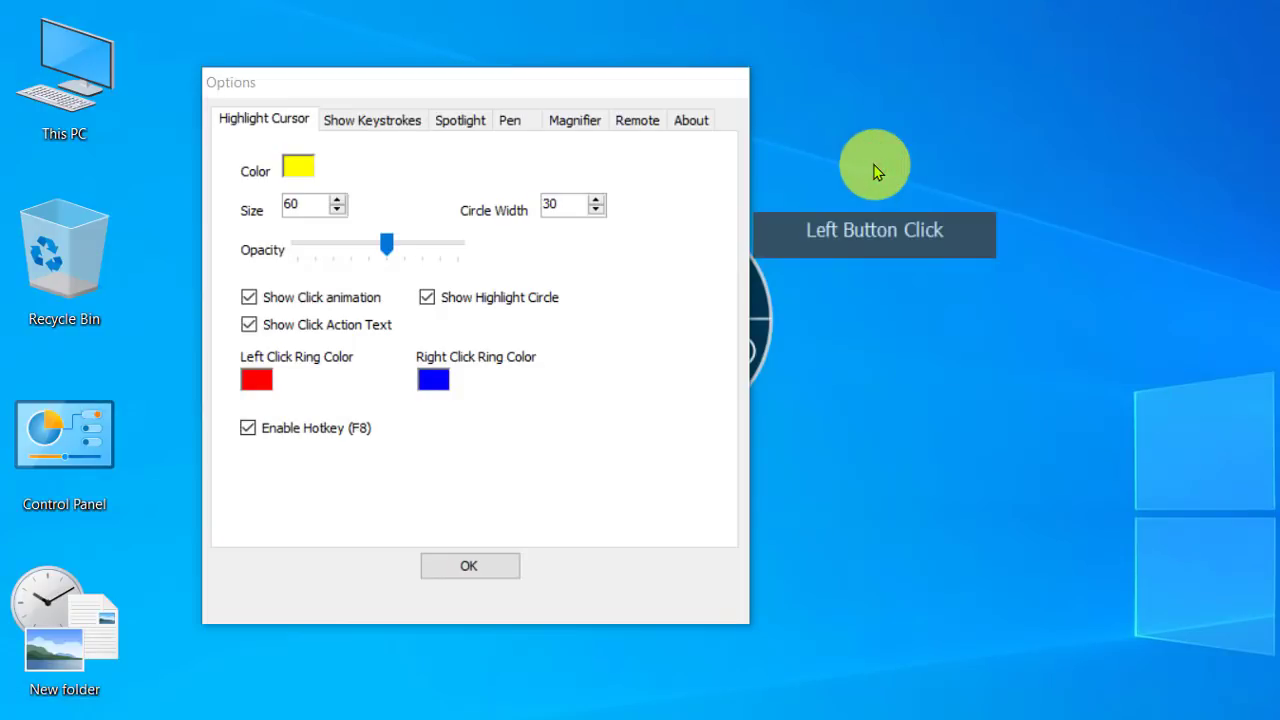
# - Disable the click action text, apply the options, and test the click effects by opening and dismissing context menus on the desktop
pyautogui.click(249, 325)
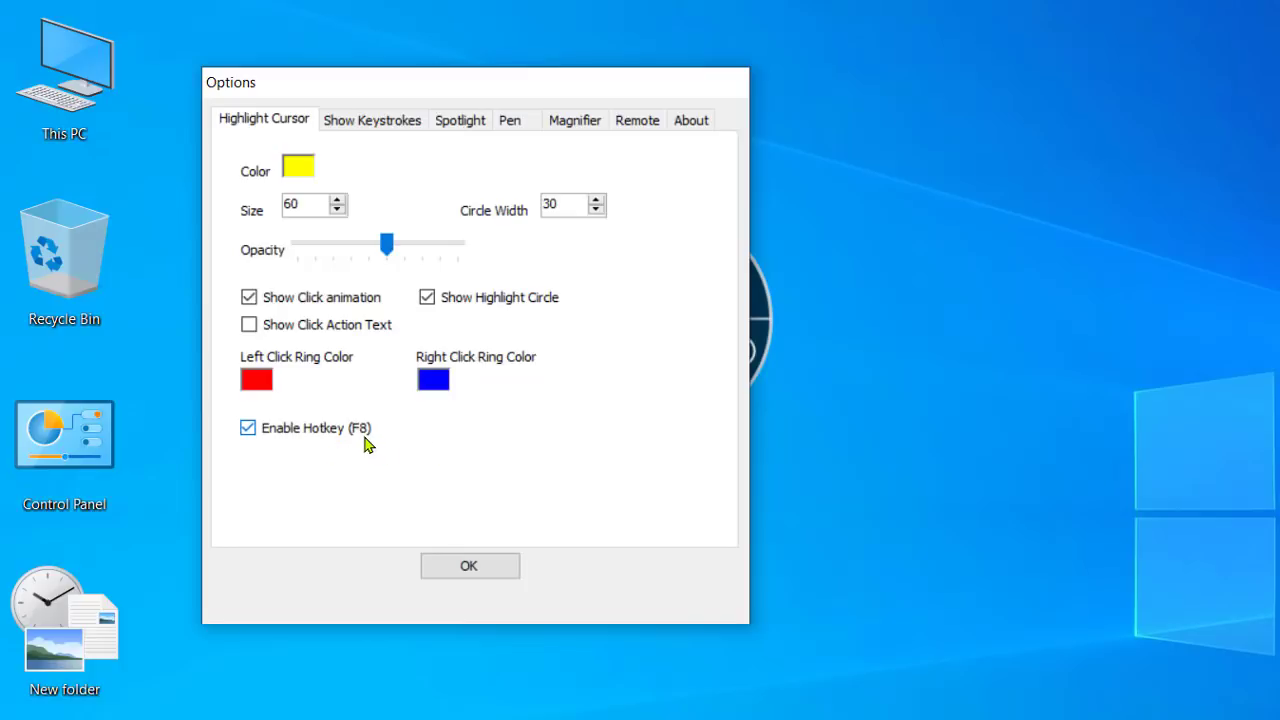
pyautogui.click(466, 567)
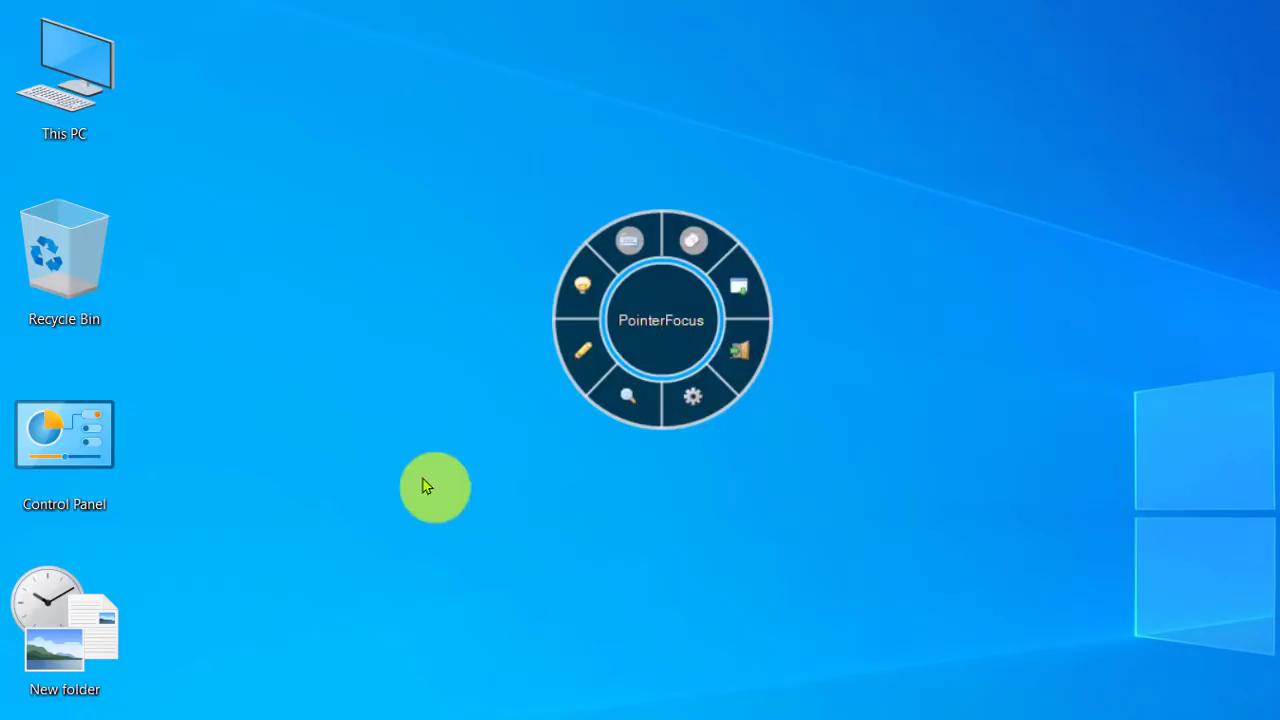
pyautogui.rightClick(303, 378)
pyautogui.click(363, 478)
pyautogui.rightClick(263, 349)
pyautogui.click(320, 462)
pyautogui.rightClick(316, 428)
pyautogui.press('Escape')
# - Move the PointerFocus wheel closer to the desktop icons, and test minimizing it to the system tray and restoring it
pyautogui.click(702, 248)
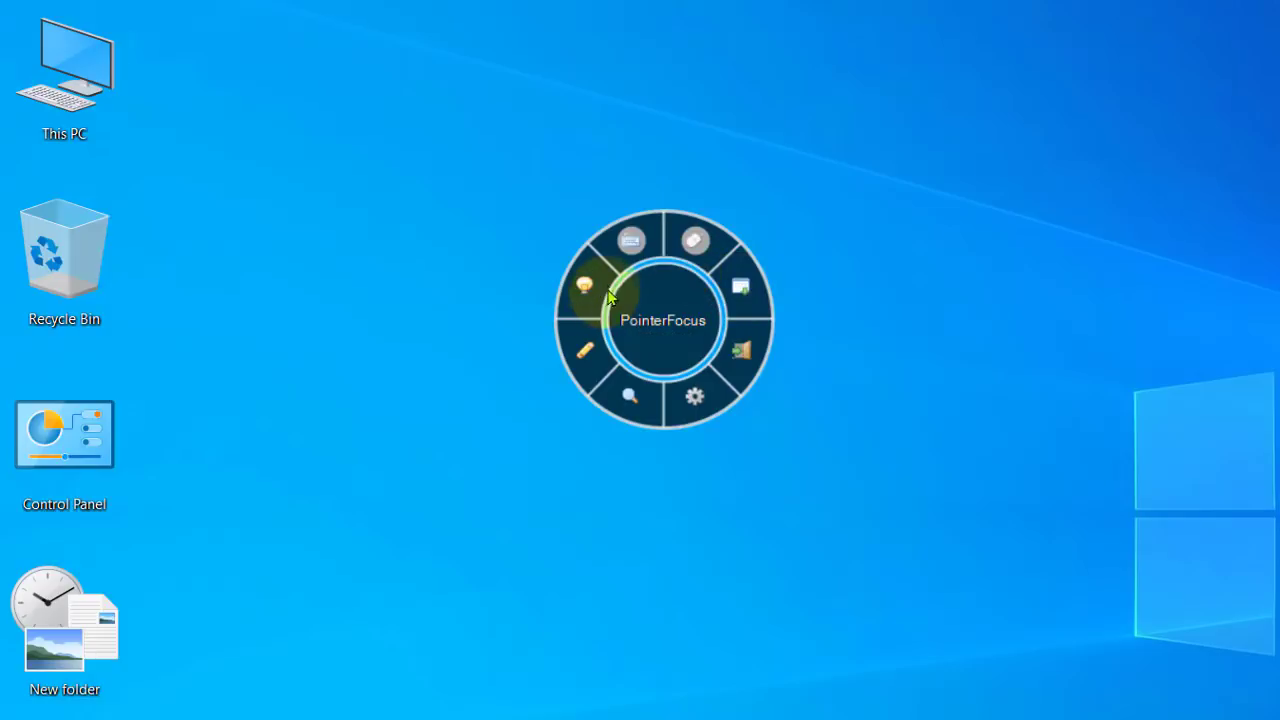
pyautogui.moveTo(586, 280); pyautogui.dragTo(339, 290)
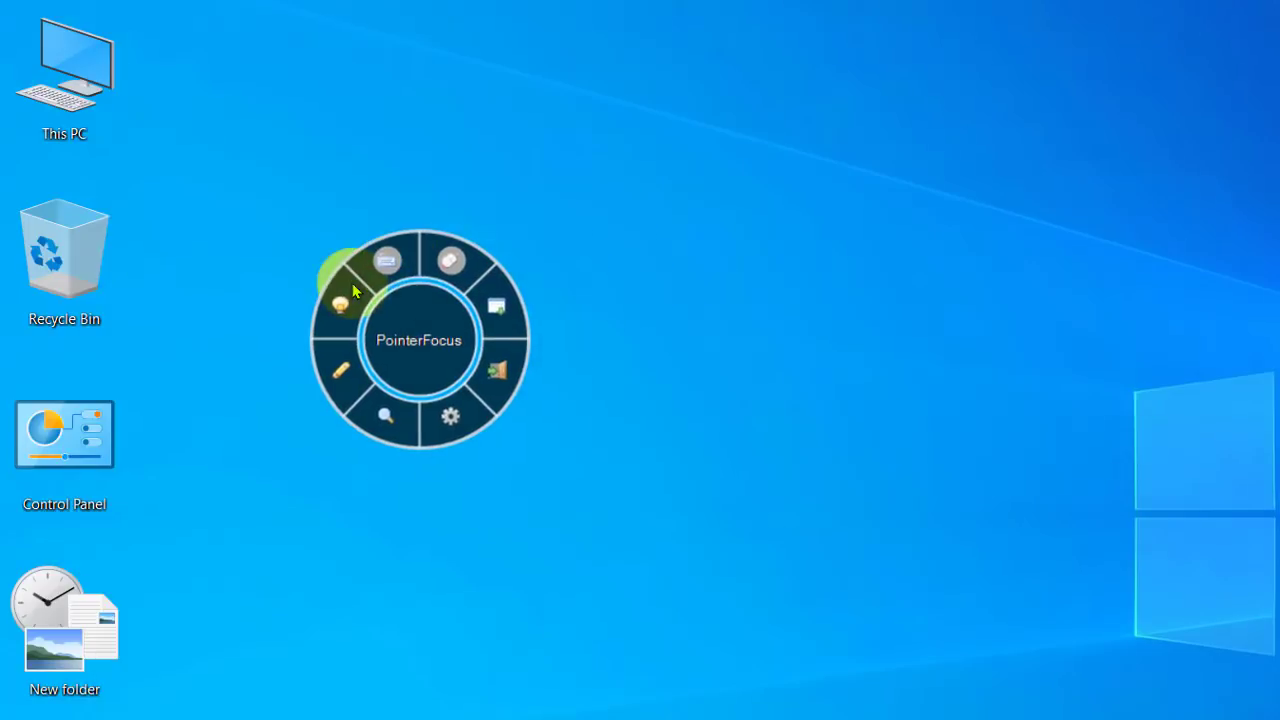
pyautogui.click(505, 307)
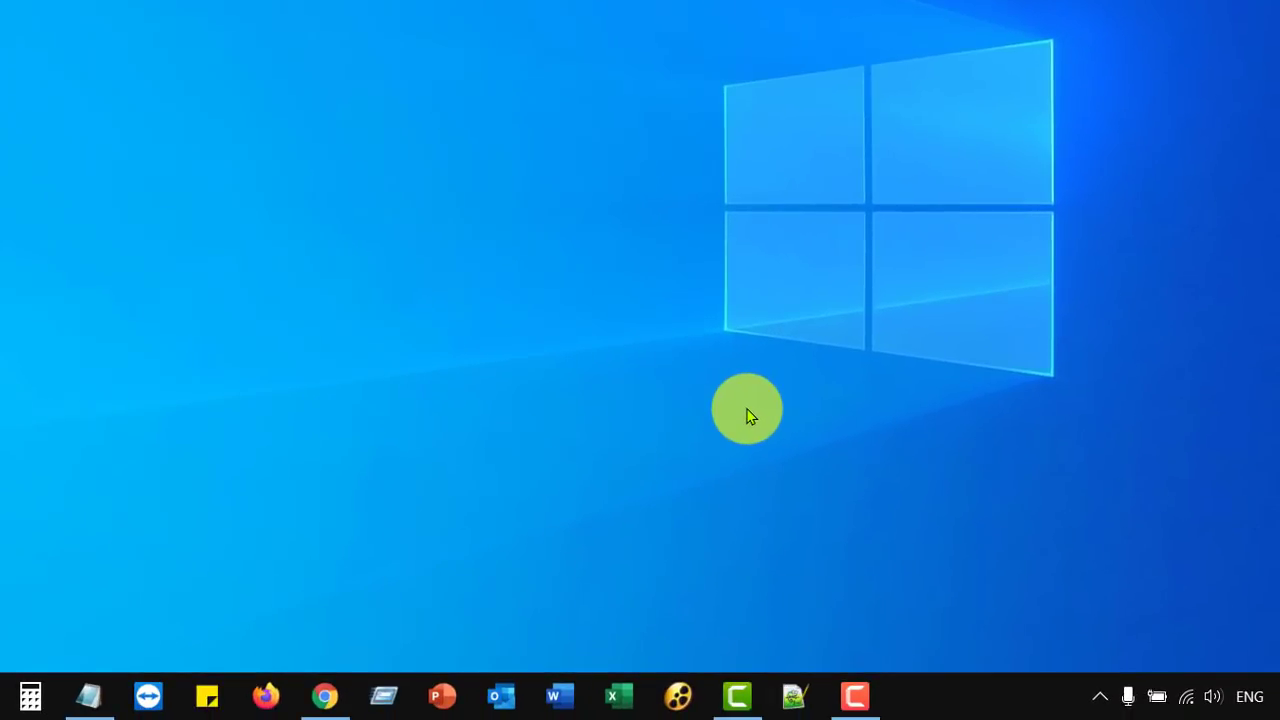
pyautogui.click(1100, 700)
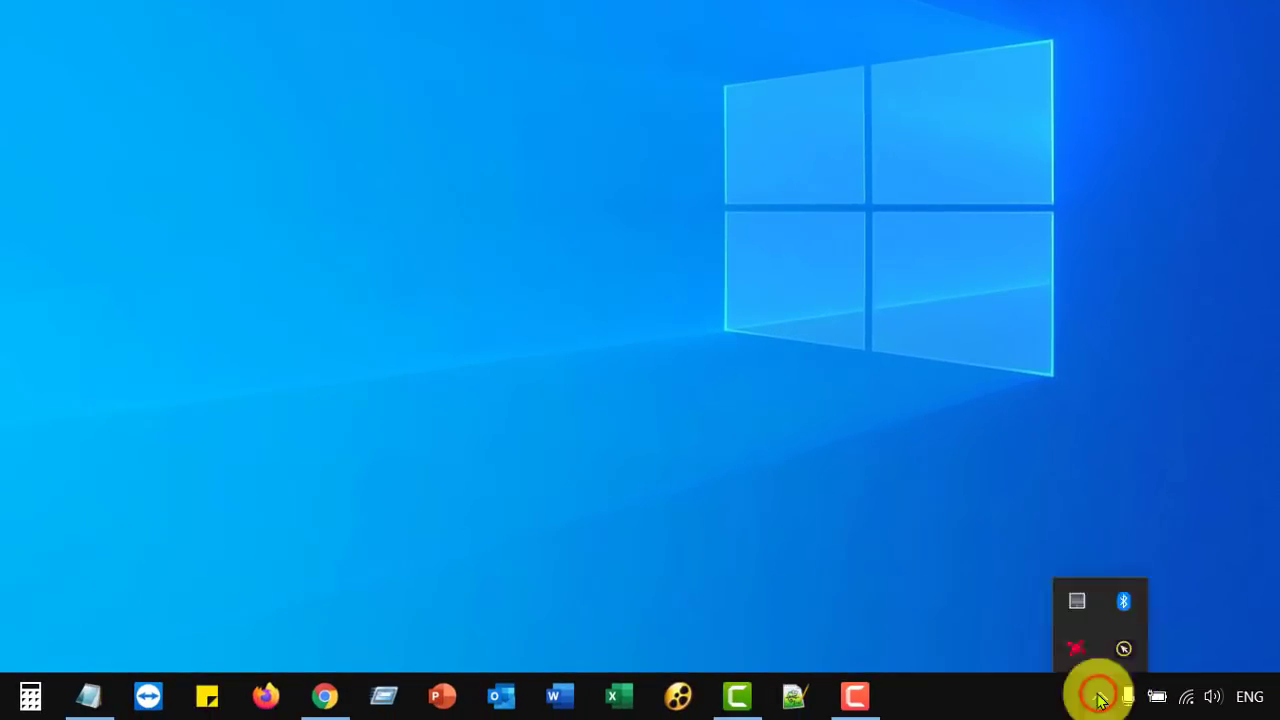
pyautogui.click(1128, 648)
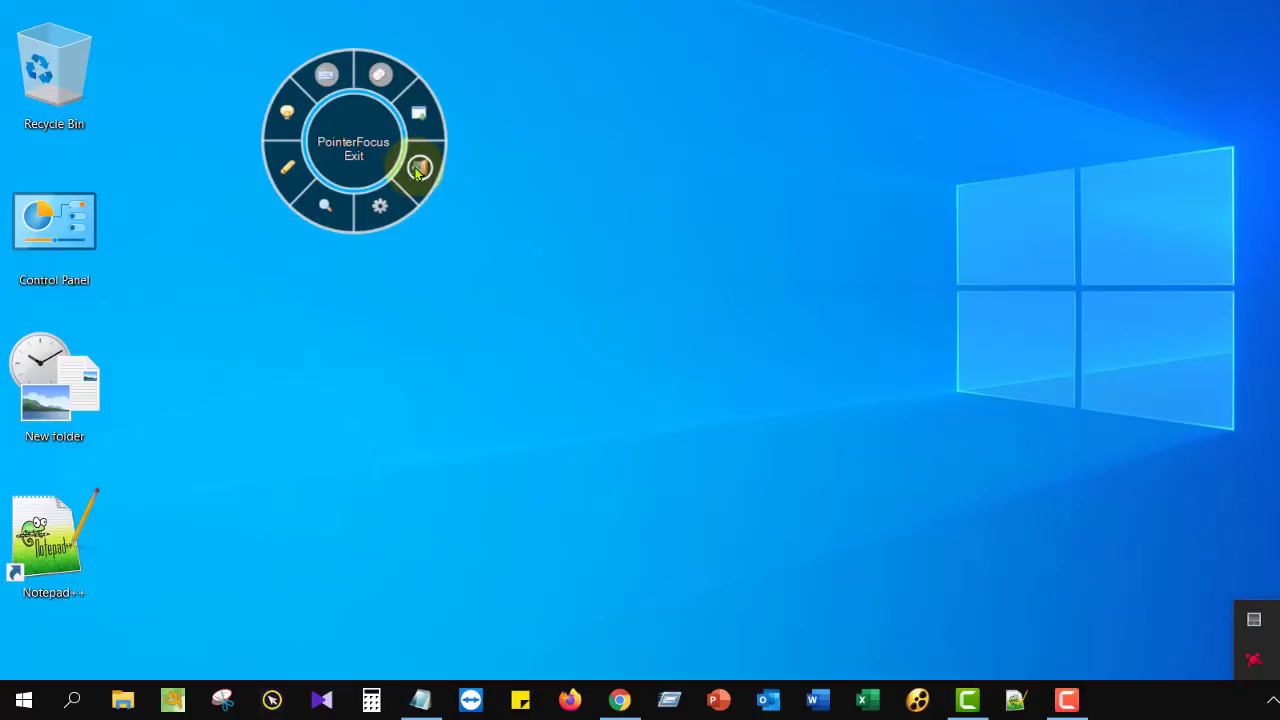
# - Exit and relaunch PointerFocus, and try out its magnifier on the desktop
pyautogui.click(421, 172)
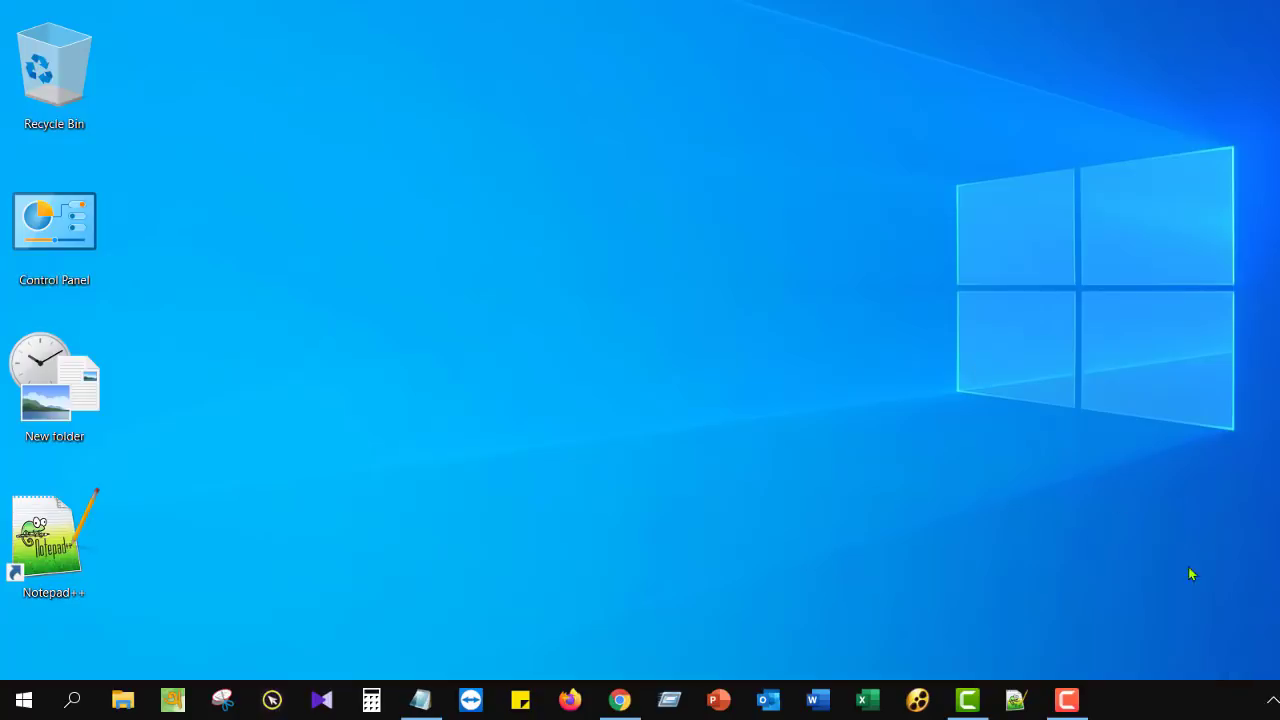
pyautogui.click(272, 700)
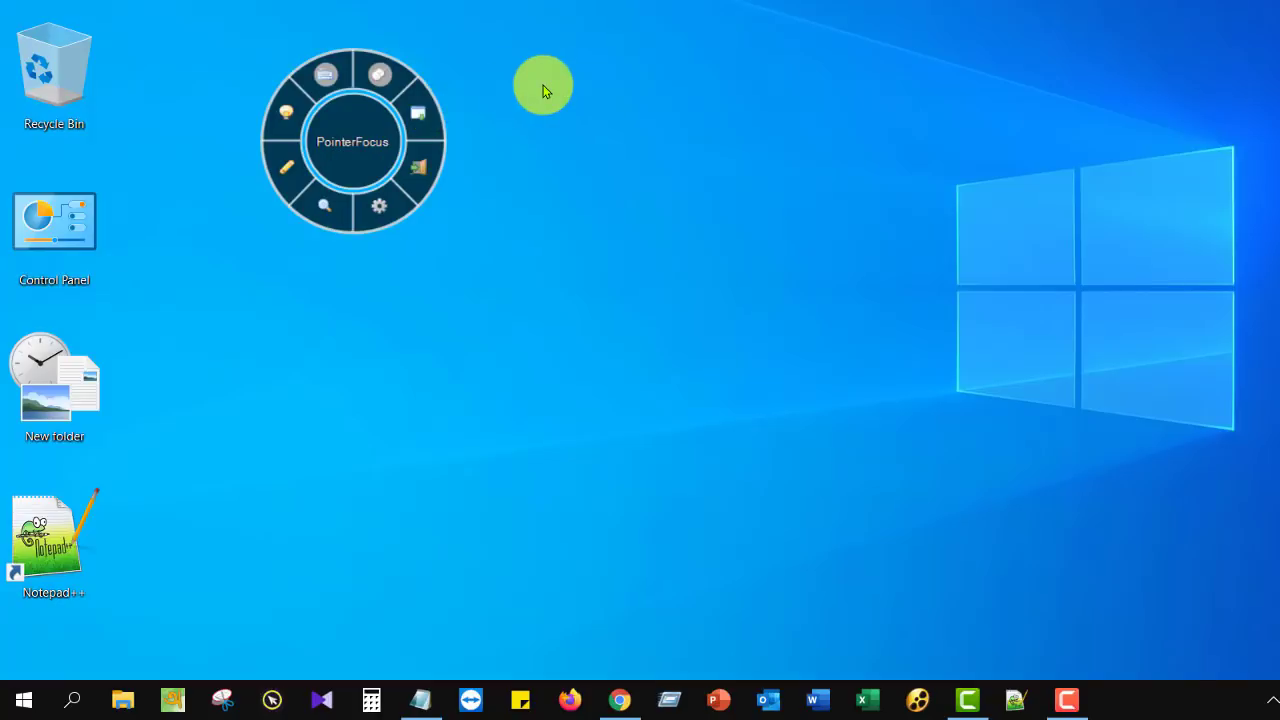
pyautogui.click(328, 208)
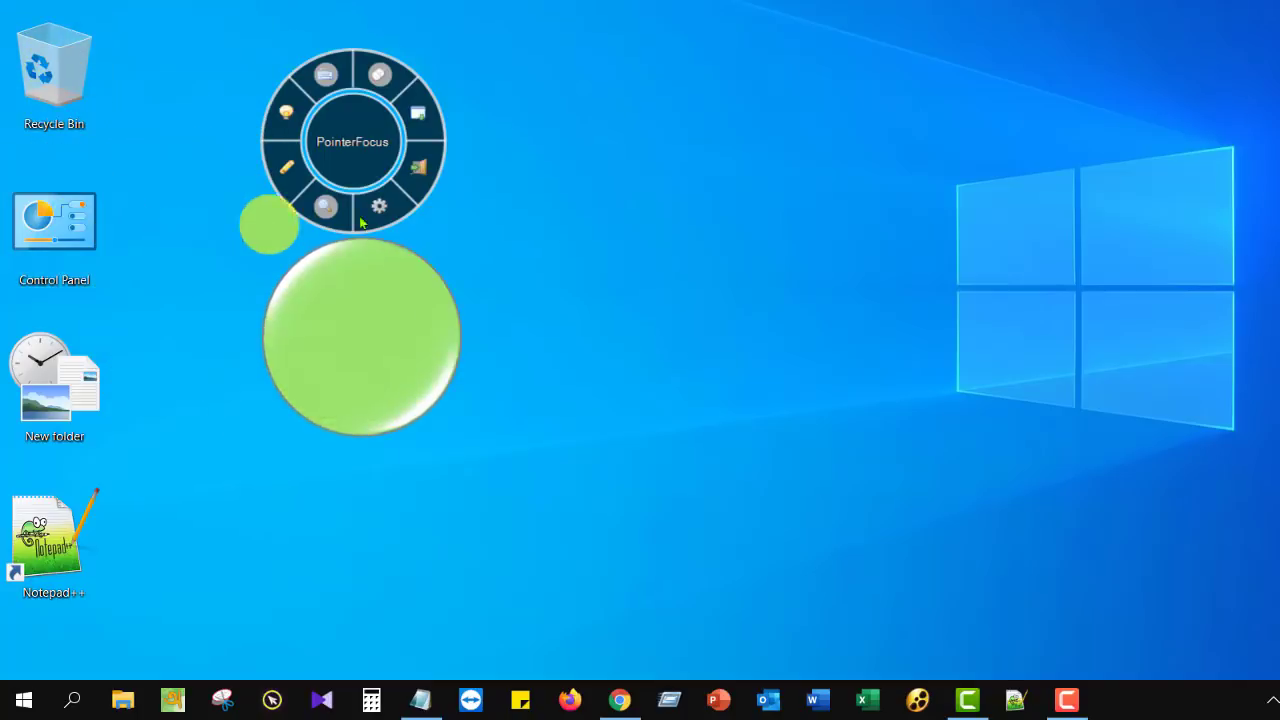
# - Enter pen mode and draw a diagonal stroke on the empty desktop beside the PointerFocus wheel
pyautogui.click(287, 172)
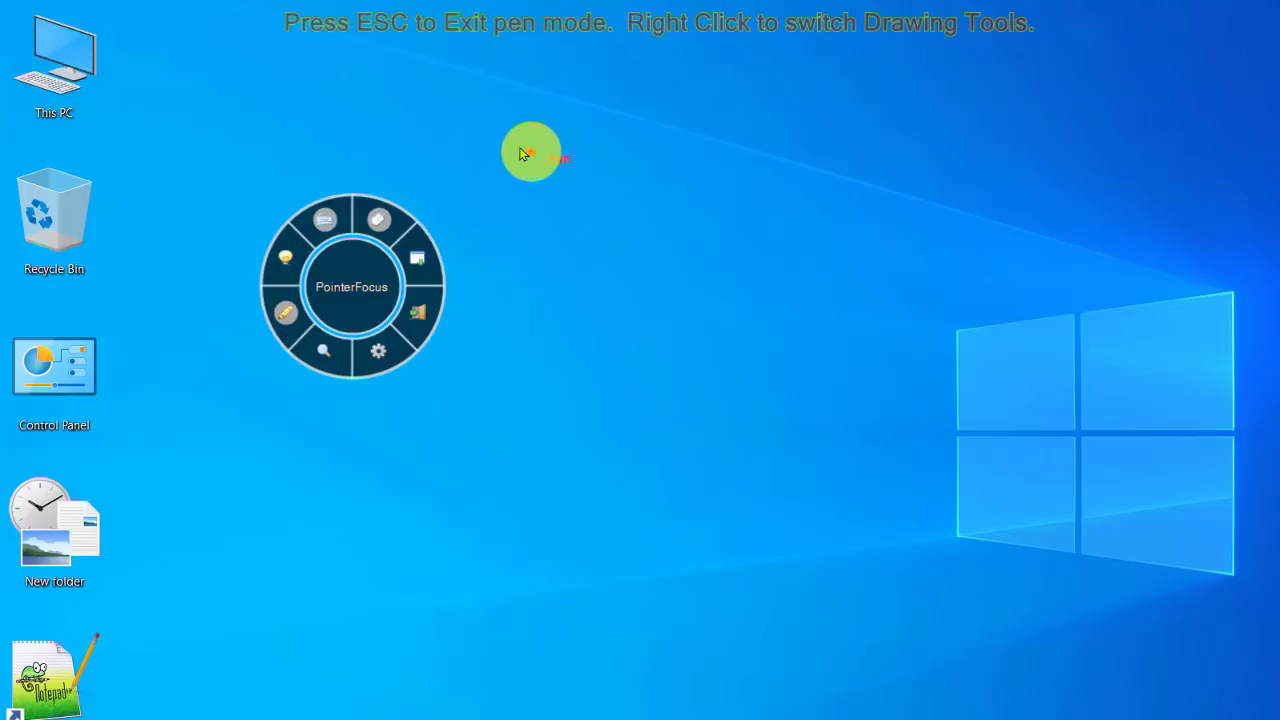
pyautogui.rightClick(472, 113)
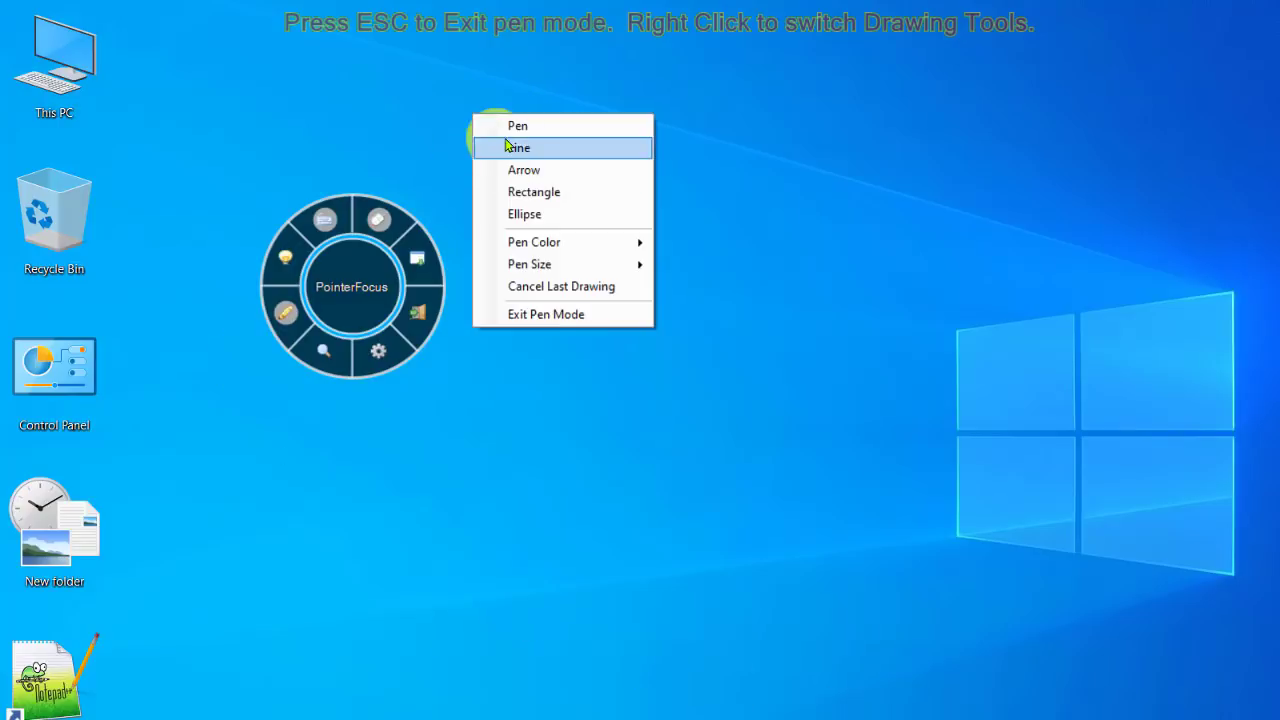
pyautogui.click(531, 127)
pyautogui.moveTo(437, 117); pyautogui.dragTo(642, 234)
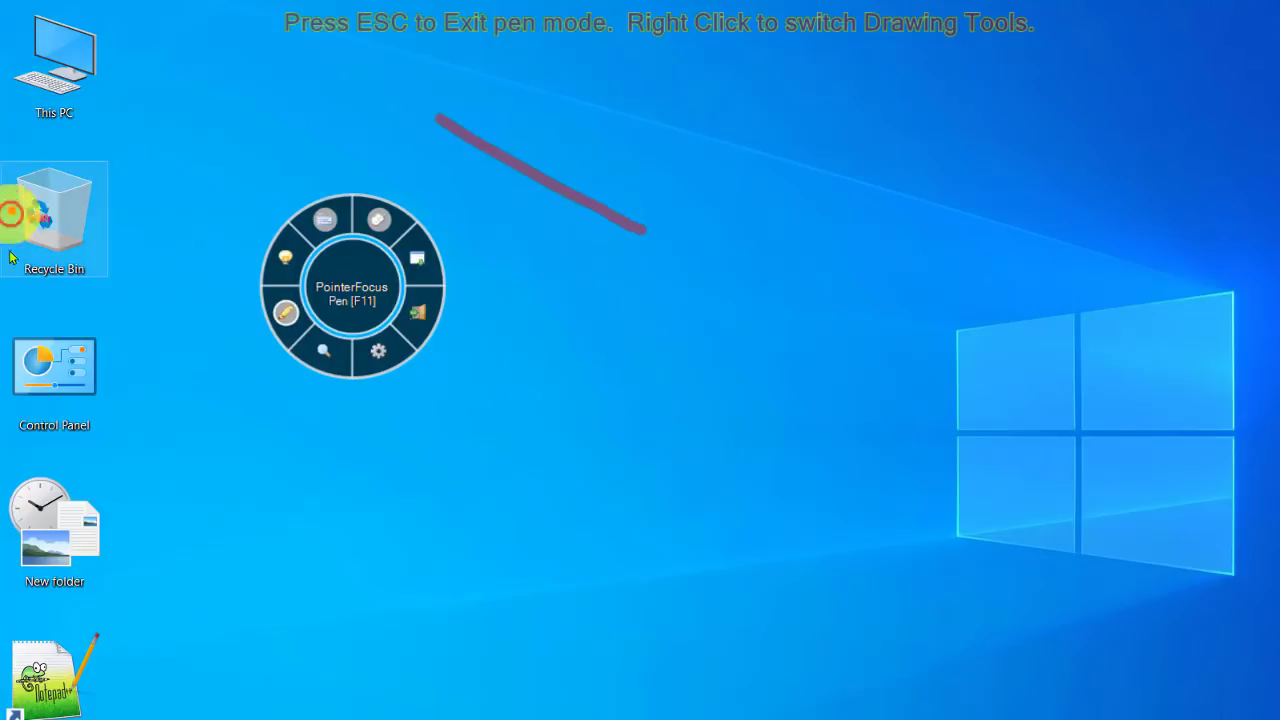
# - Circle the Recycle Bin icon freehand with the Pen drawing tool
pyautogui.rightClick(529, 210)
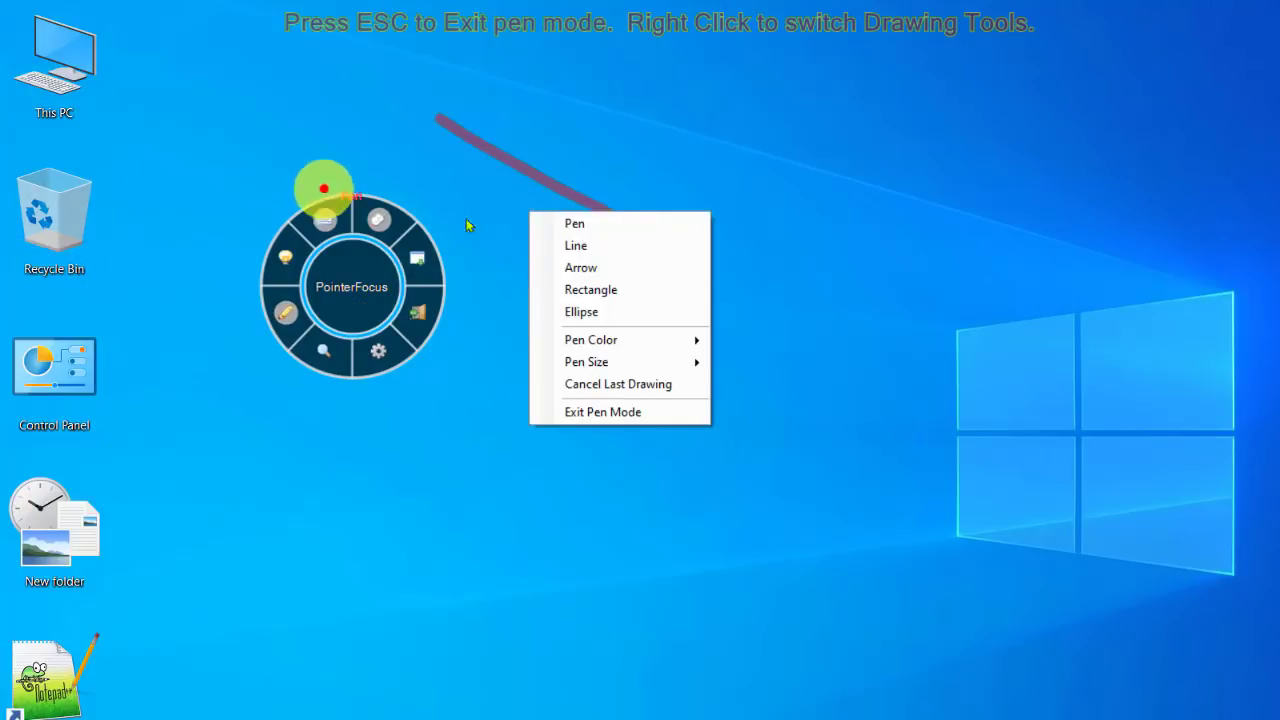
pyautogui.click(589, 228)
pyautogui.moveTo(100, 152)
pyautogui.mouseDown()
pyautogui.moveTo(25, 263)
pyautogui.moveTo(138, 175)
pyautogui.moveTo(97, 143)
pyautogui.moveTo(149, 180)
pyautogui.mouseUp()
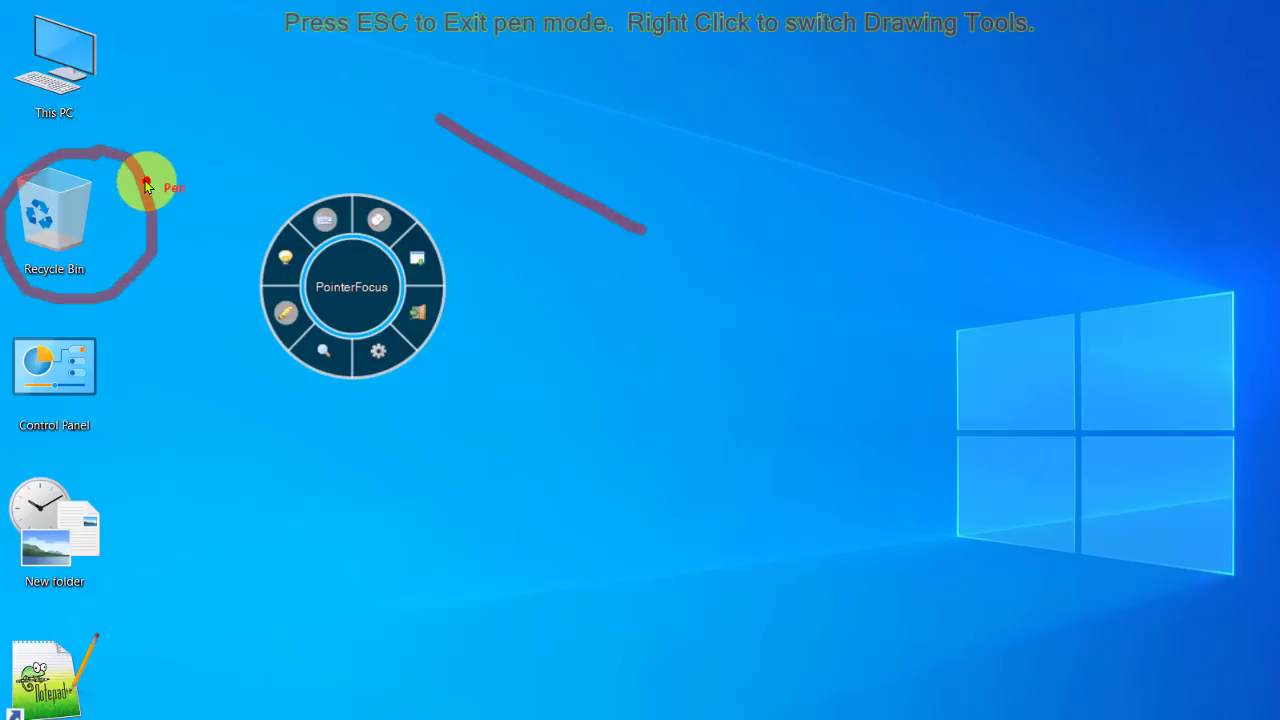
# - Draw an arrow running diagonally upward from the Control Panel icon with the Arrow drawing tool
pyautogui.rightClick(557, 335)
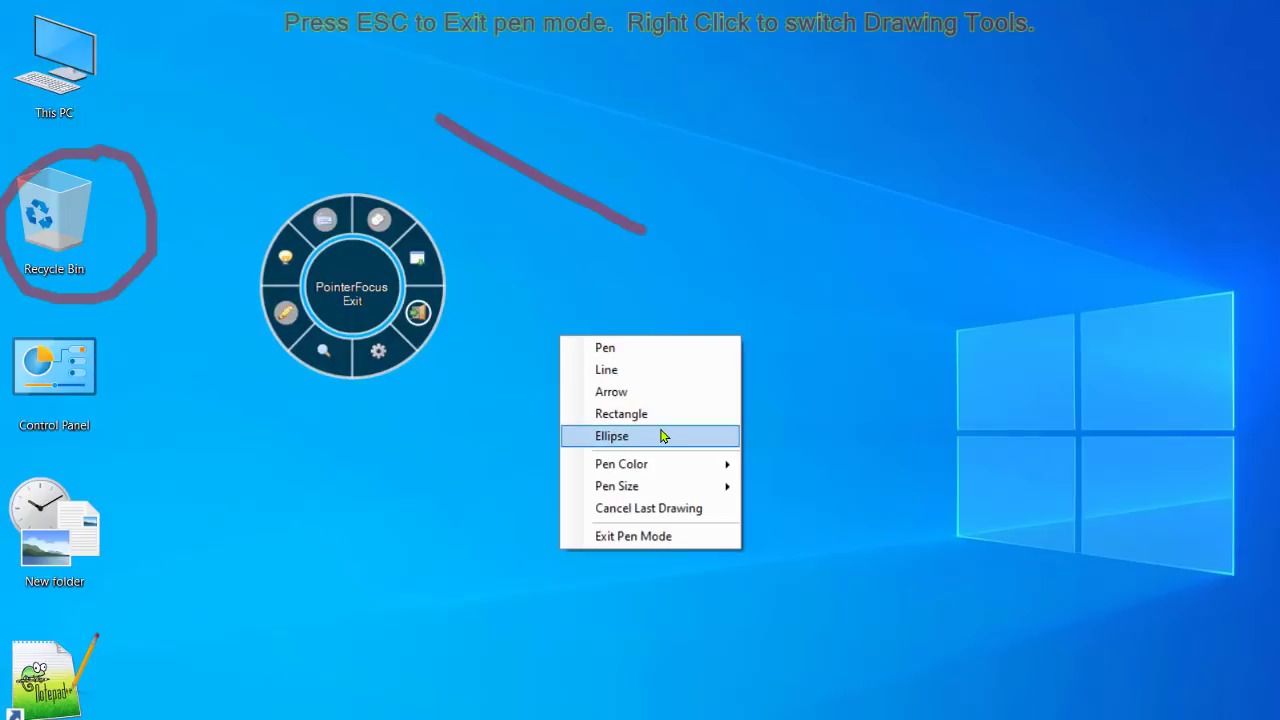
pyautogui.click(641, 393)
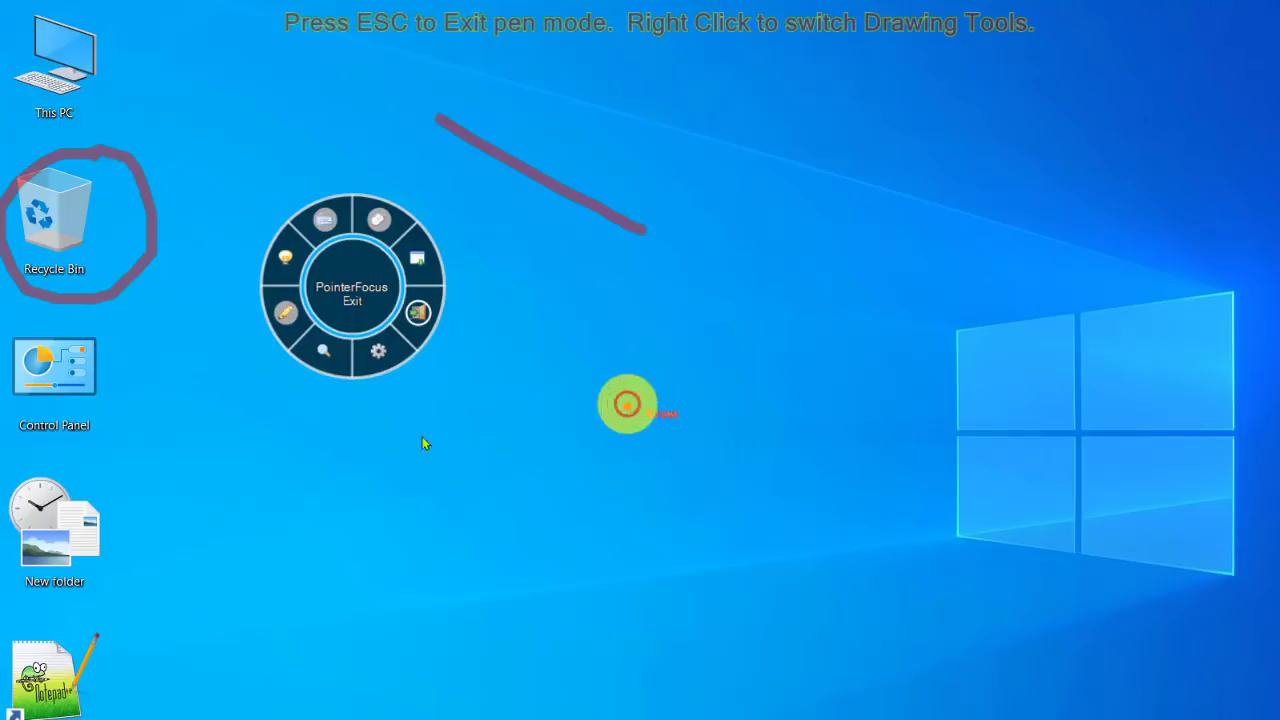
pyautogui.moveTo(96, 348)
pyautogui.mouseDown()
pyautogui.moveTo(194, 443)
pyautogui.moveTo(249, 317)
pyautogui.moveTo(271, 134)
pyautogui.moveTo(266, 158)
pyautogui.mouseUp()
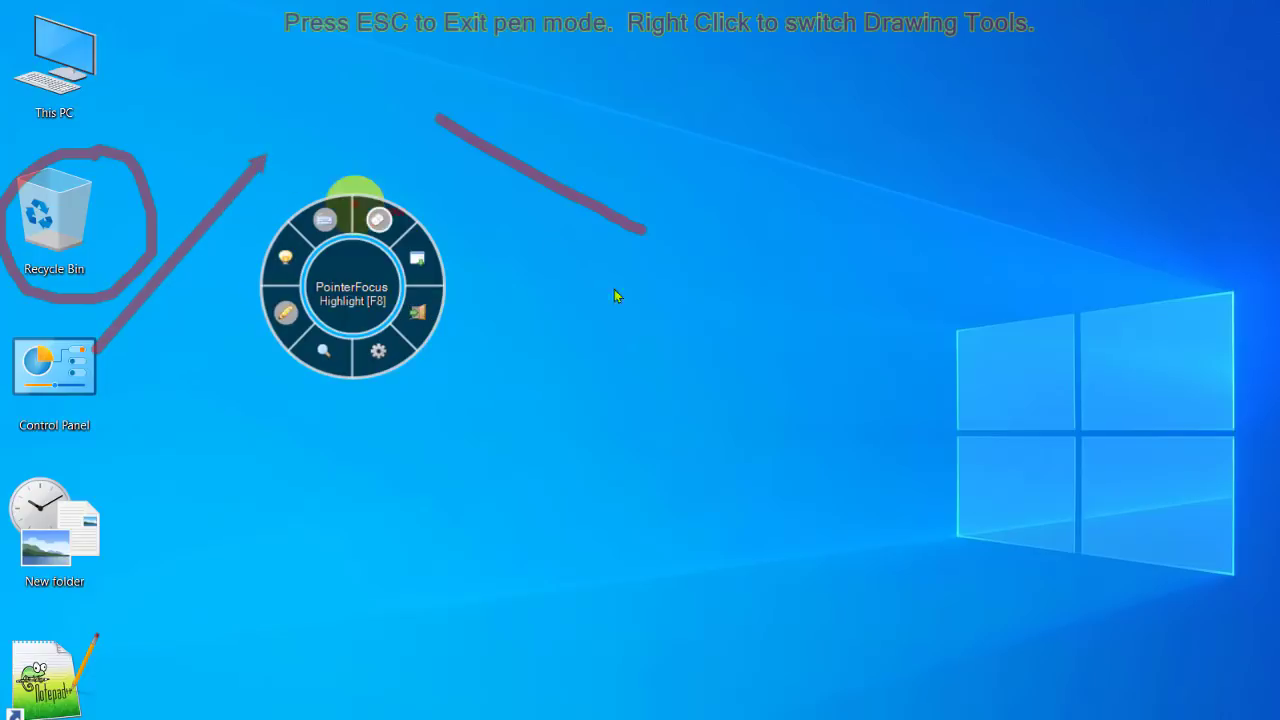
# - Draw a rectangle on the empty desktop just below the PointerFocus wheel
pyautogui.rightClick(508, 265)
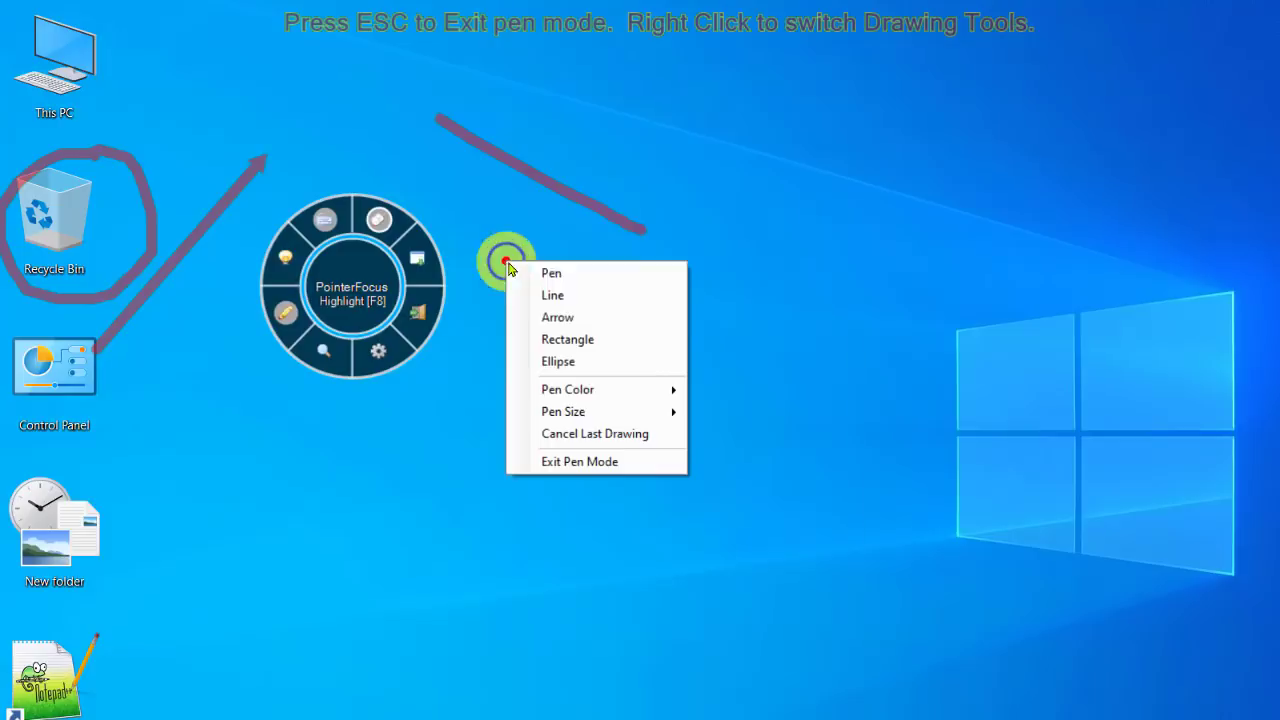
pyautogui.click(583, 340)
pyautogui.moveTo(320, 513); pyautogui.dragTo(553, 404)
# - Set the pen color to yellow and draw a second, larger rectangle on the empty desktop near the Windows logo
pyautogui.rightClick(551, 254)
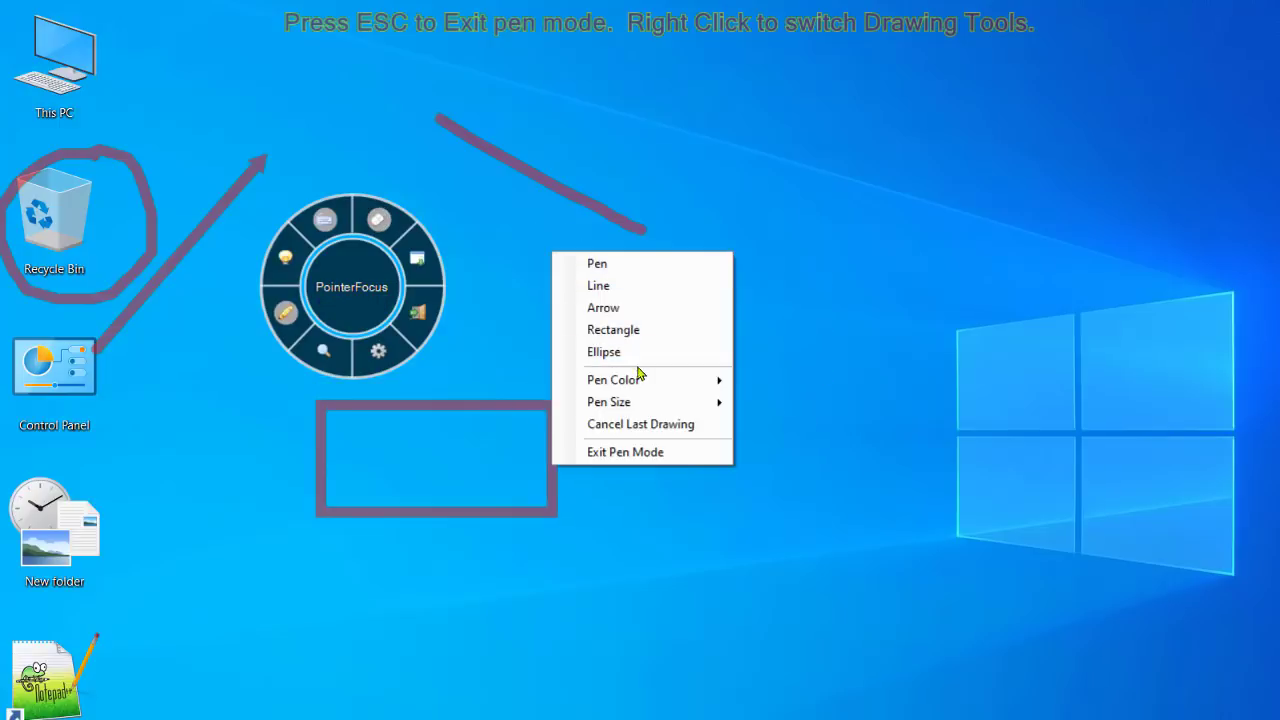
pyautogui.moveTo(645, 378)
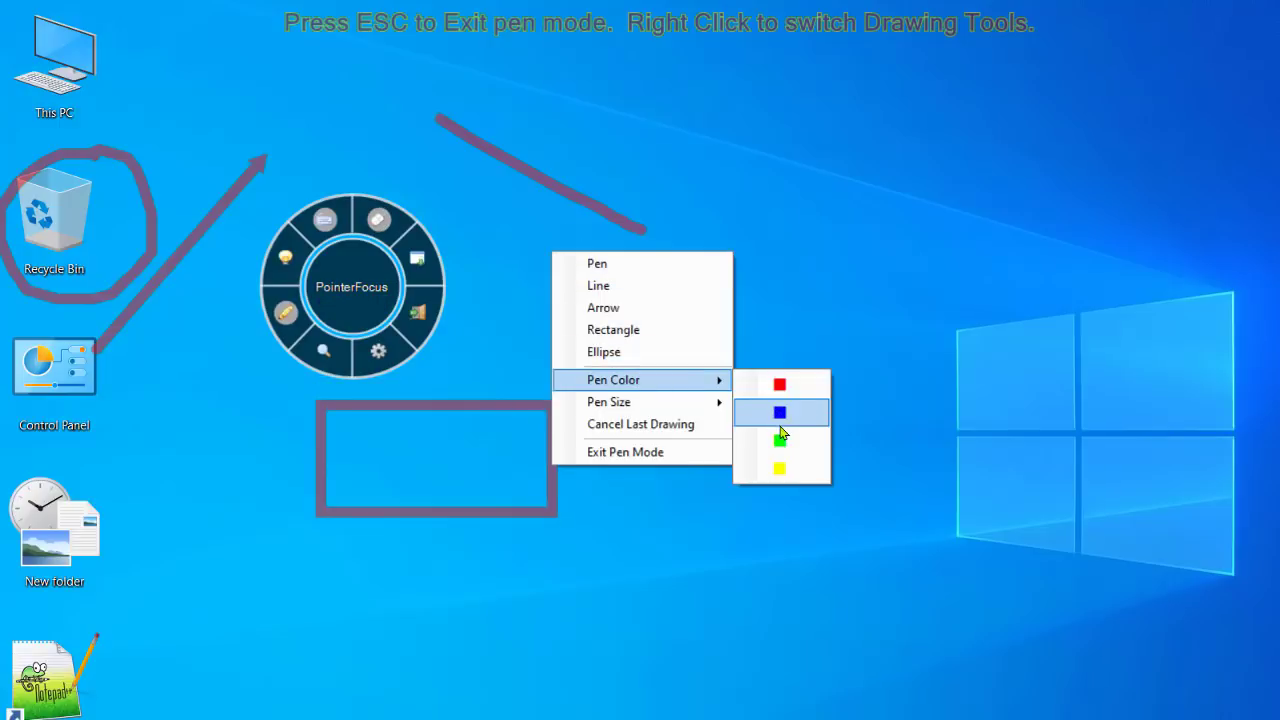
pyautogui.click(781, 466)
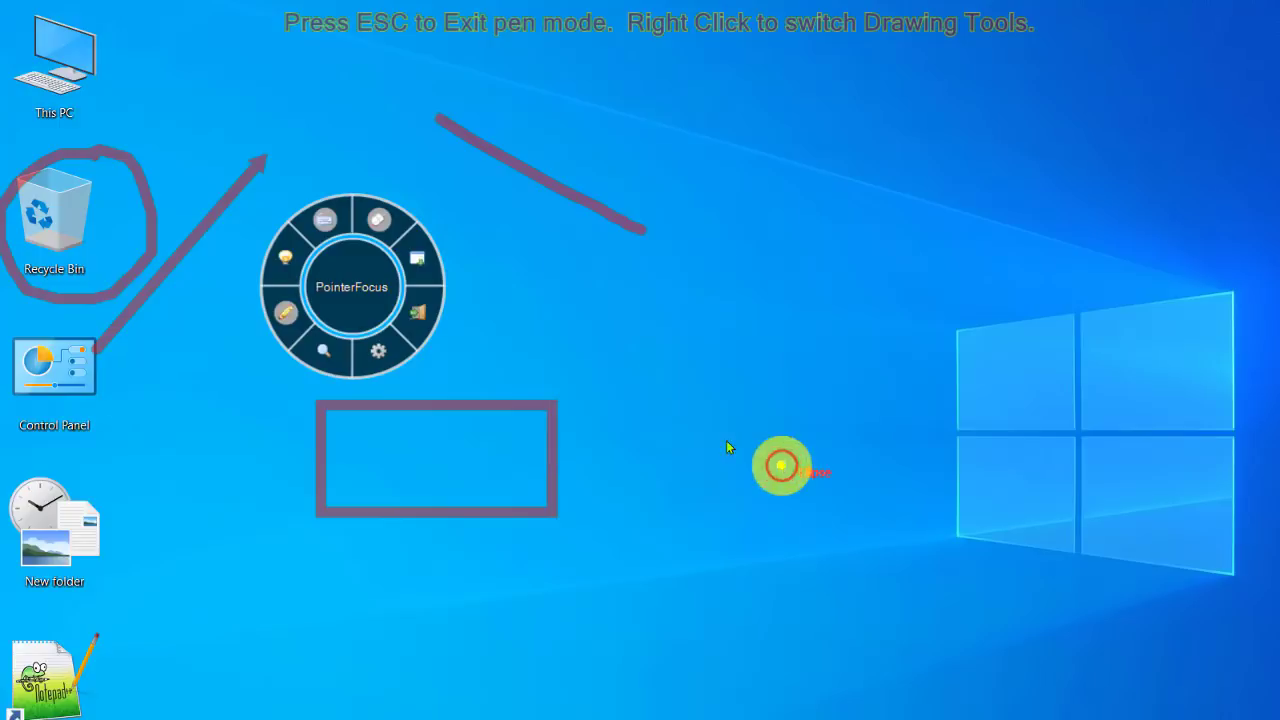
pyautogui.rightClick(580, 282)
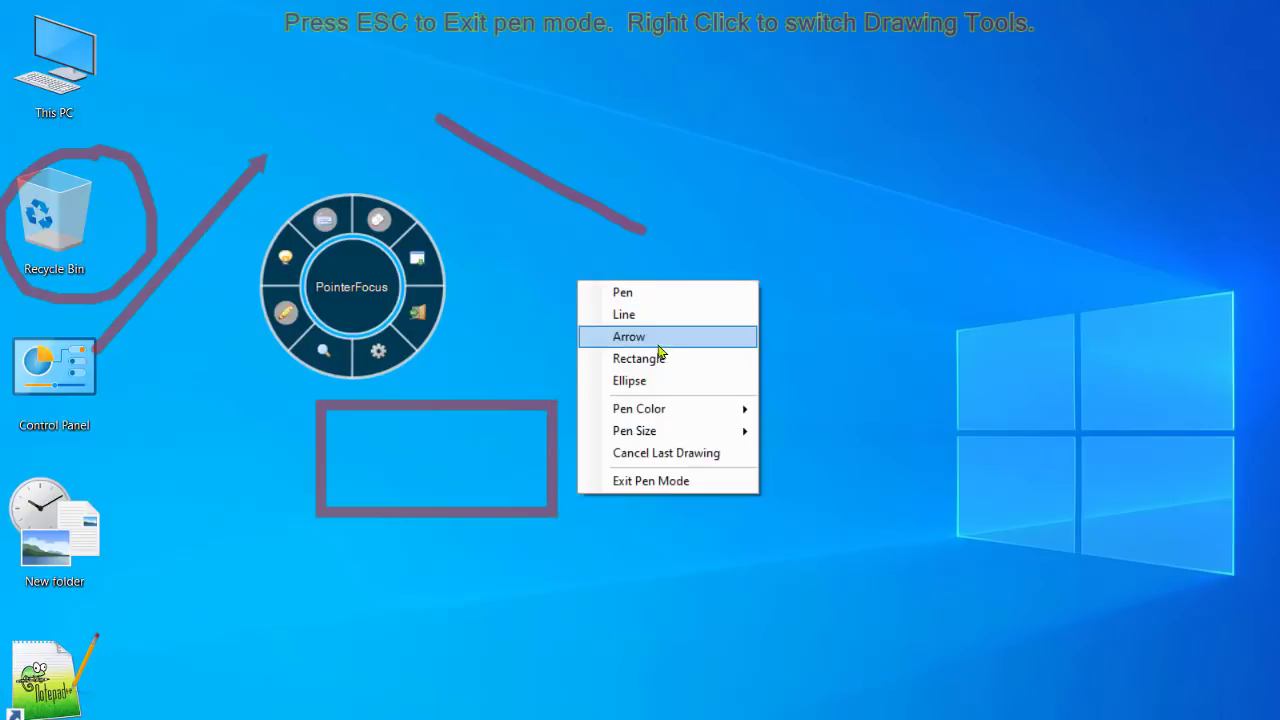
pyautogui.click(654, 360)
pyautogui.moveTo(600, 289); pyautogui.dragTo(924, 470)
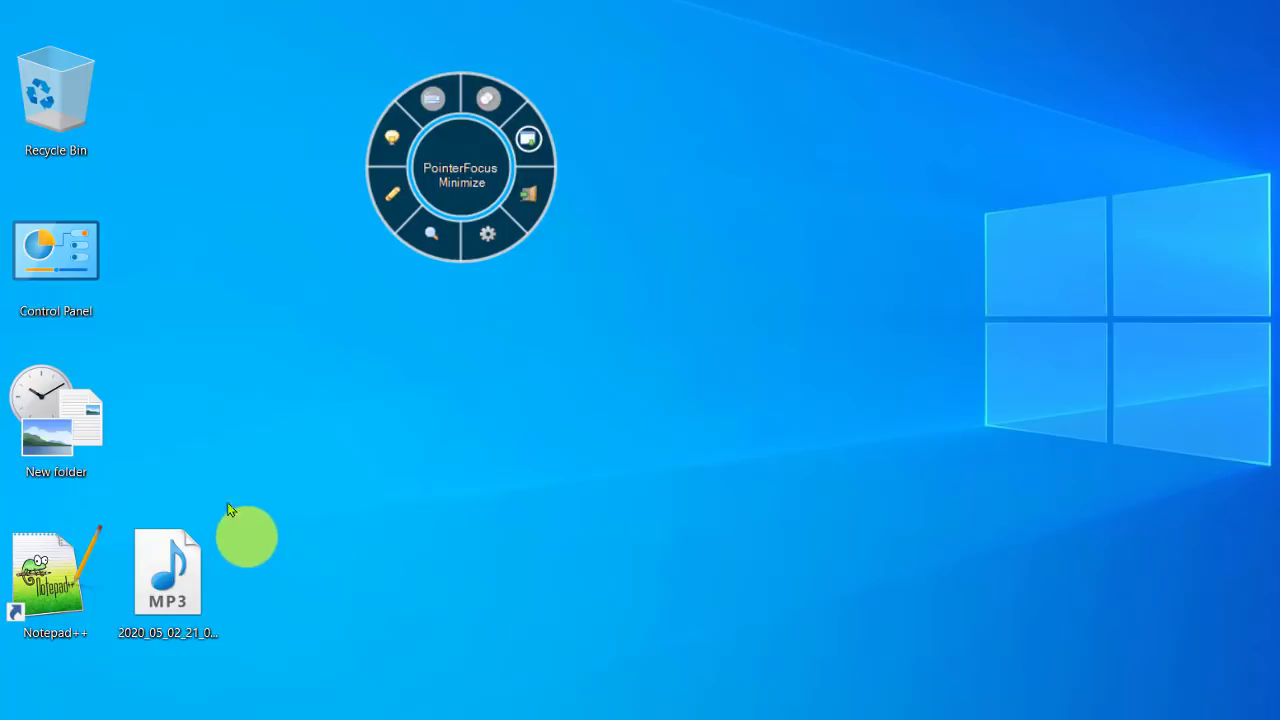
# - Place the MP3 file beside the Recycle Bin and duplicate it on the desktop, and turn off the keystroke display
pyautogui.moveTo(196, 580); pyautogui.dragTo(200, 57)
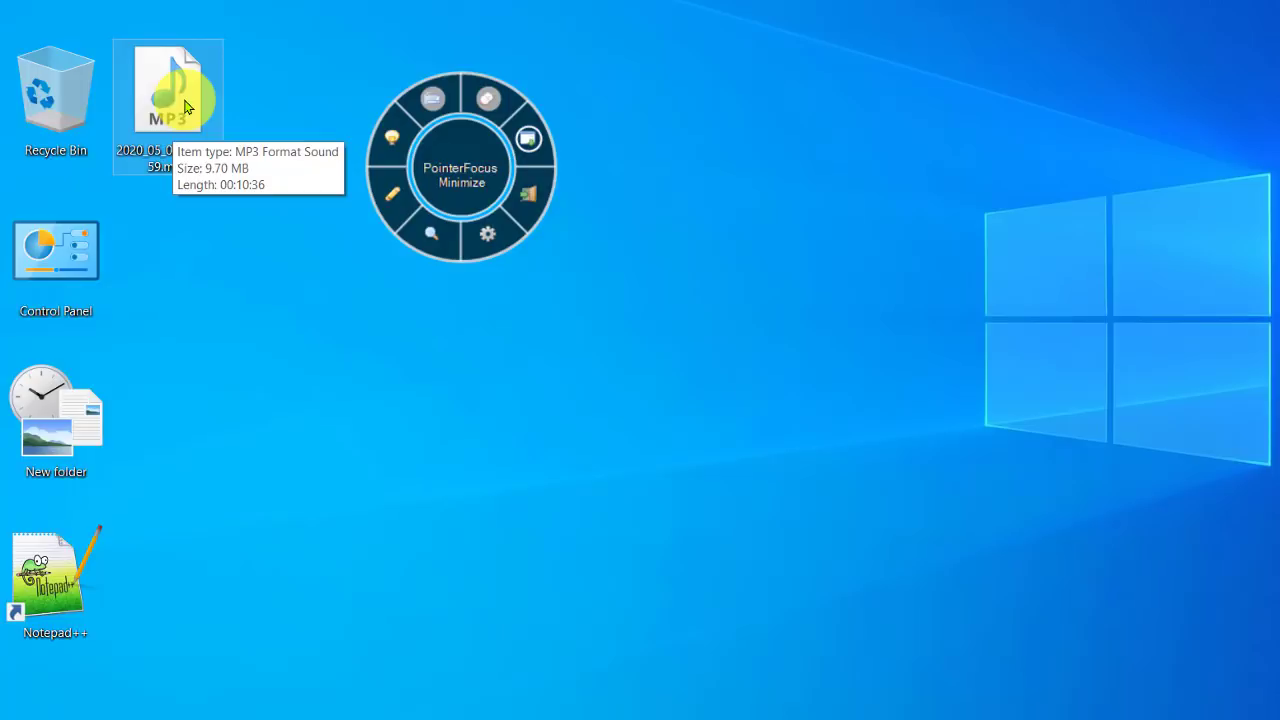
pyautogui.hotkey('ctrl', 'c')
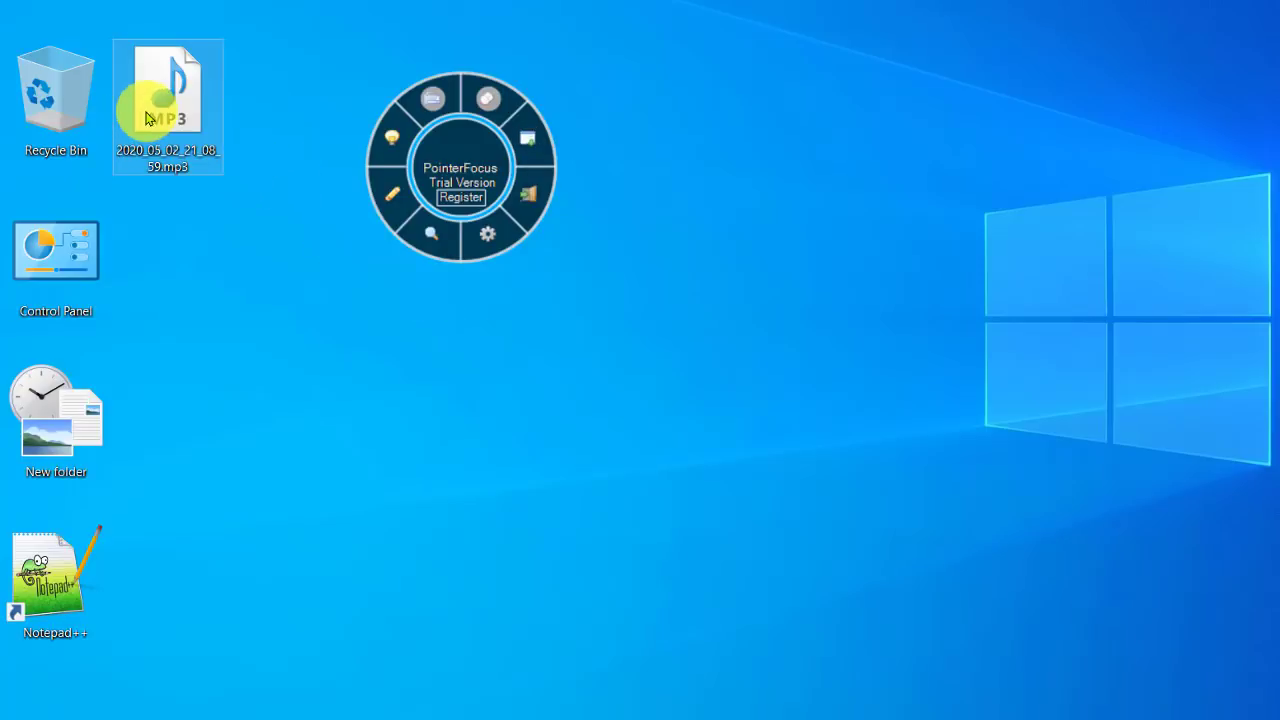
pyautogui.click(205, 289)
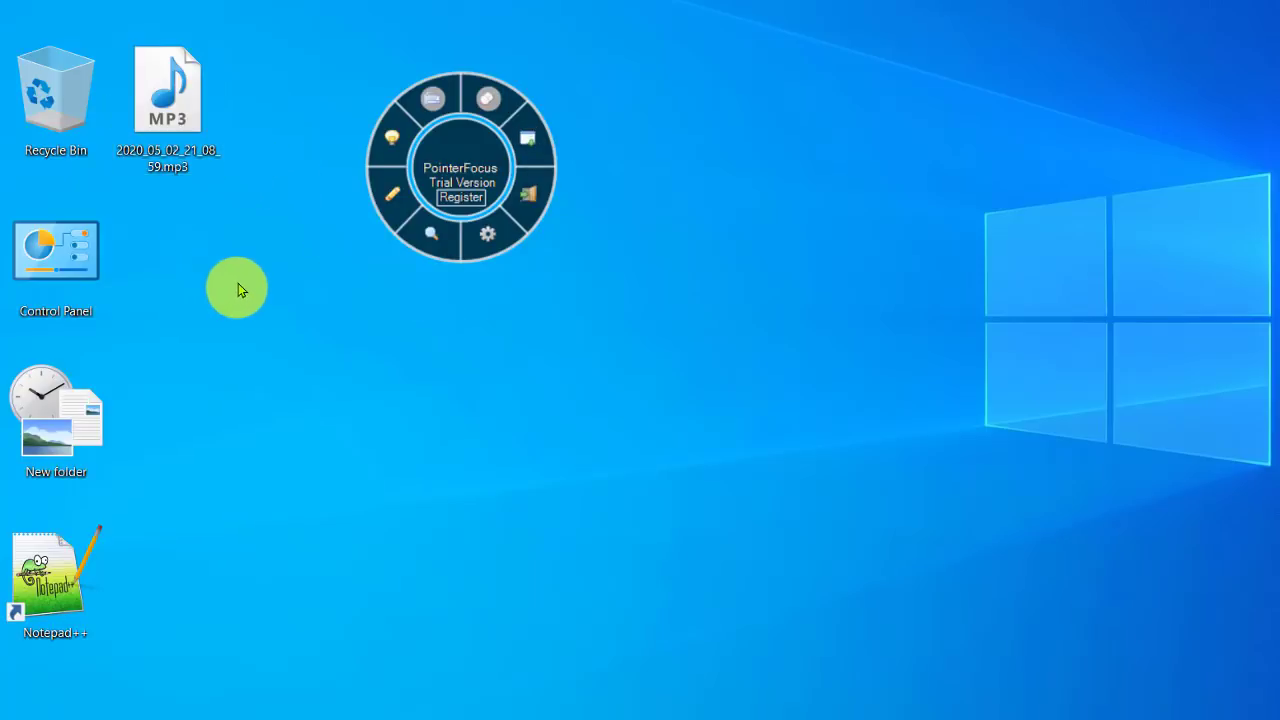
pyautogui.hotkey('ctrl', 'v')
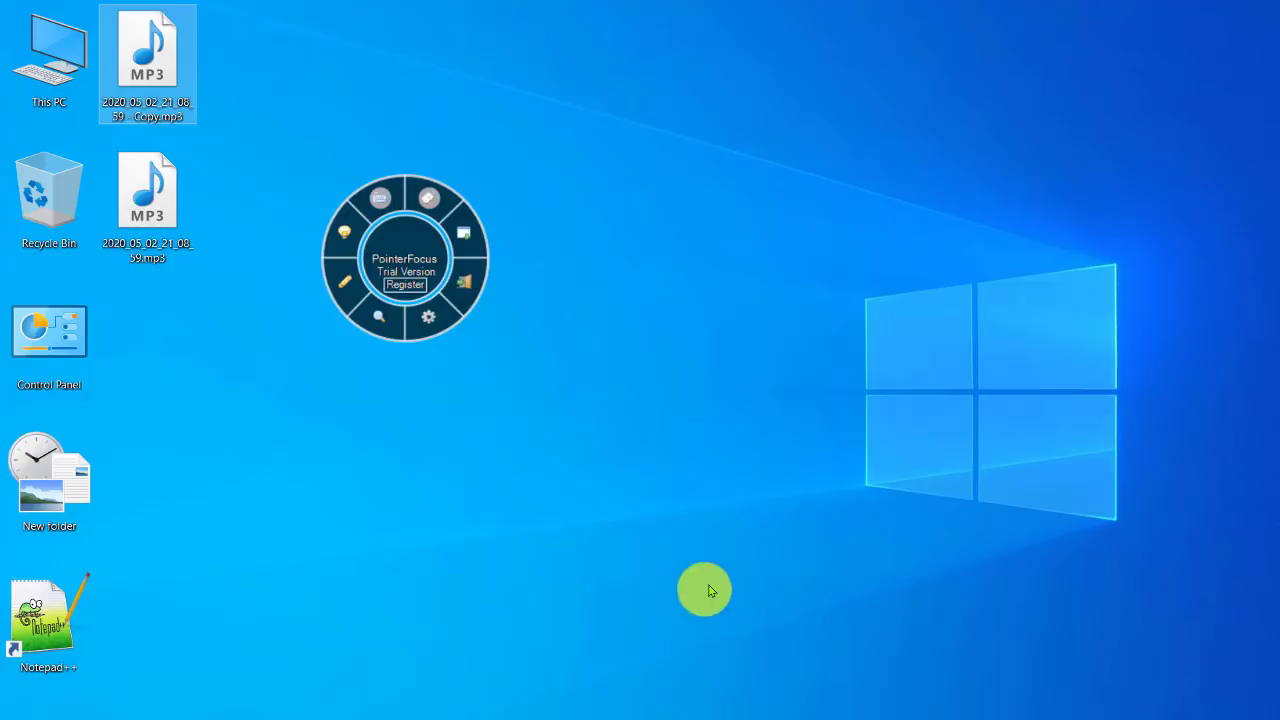
pyautogui.click(378, 196)
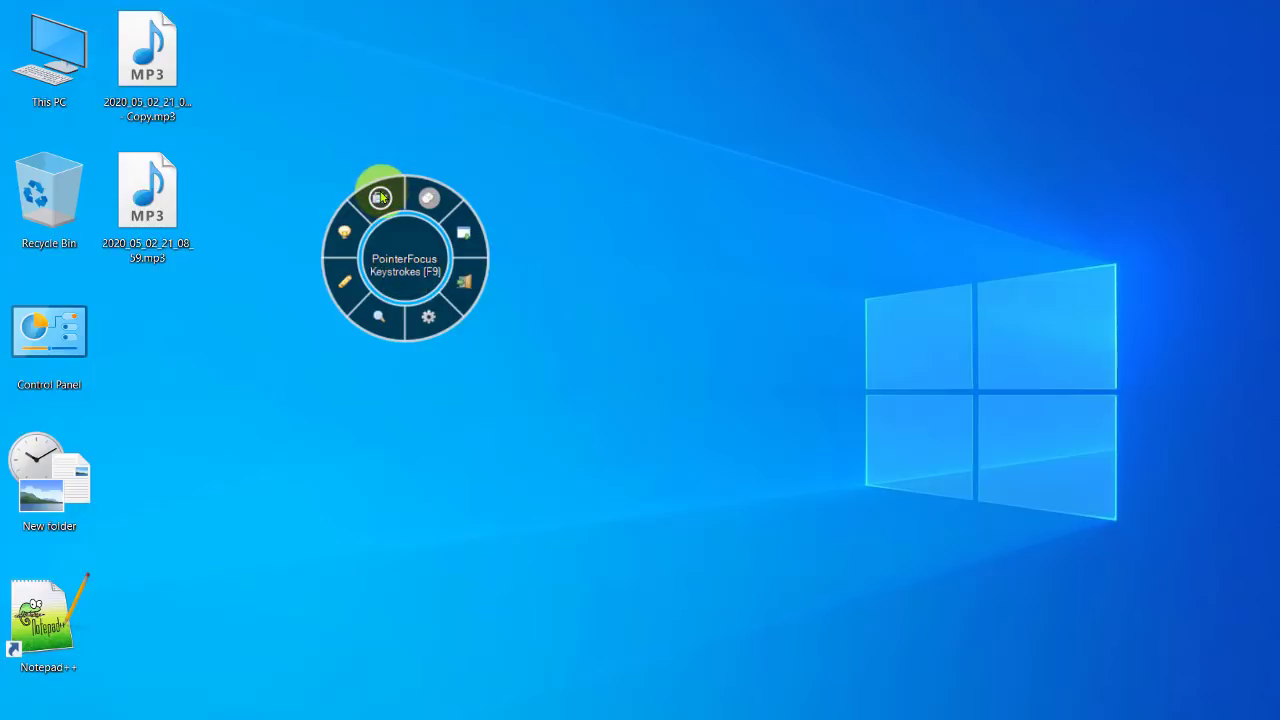
# - Open the options and preview the cursor highlight over the Recycle Bin at maximum opacity and at about mid-scale opacity
pyautogui.click(429, 317)
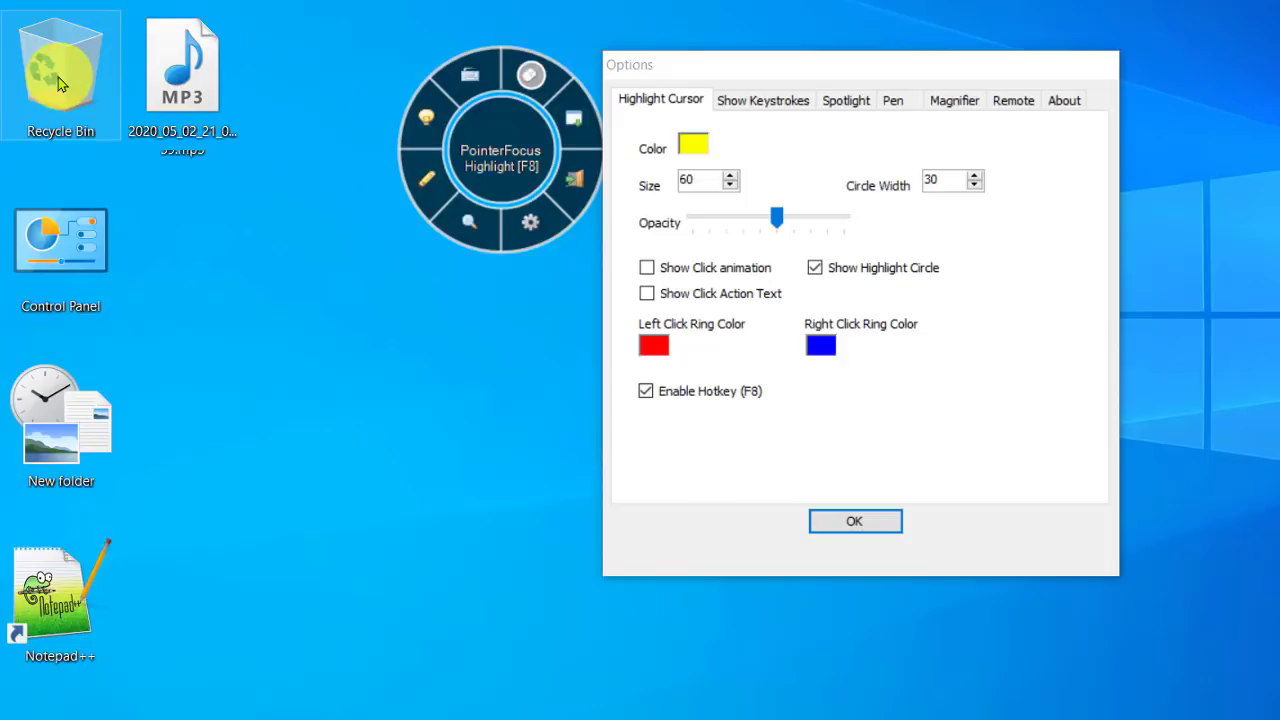
pyautogui.moveTo(816, 216); pyautogui.dragTo(844, 217)
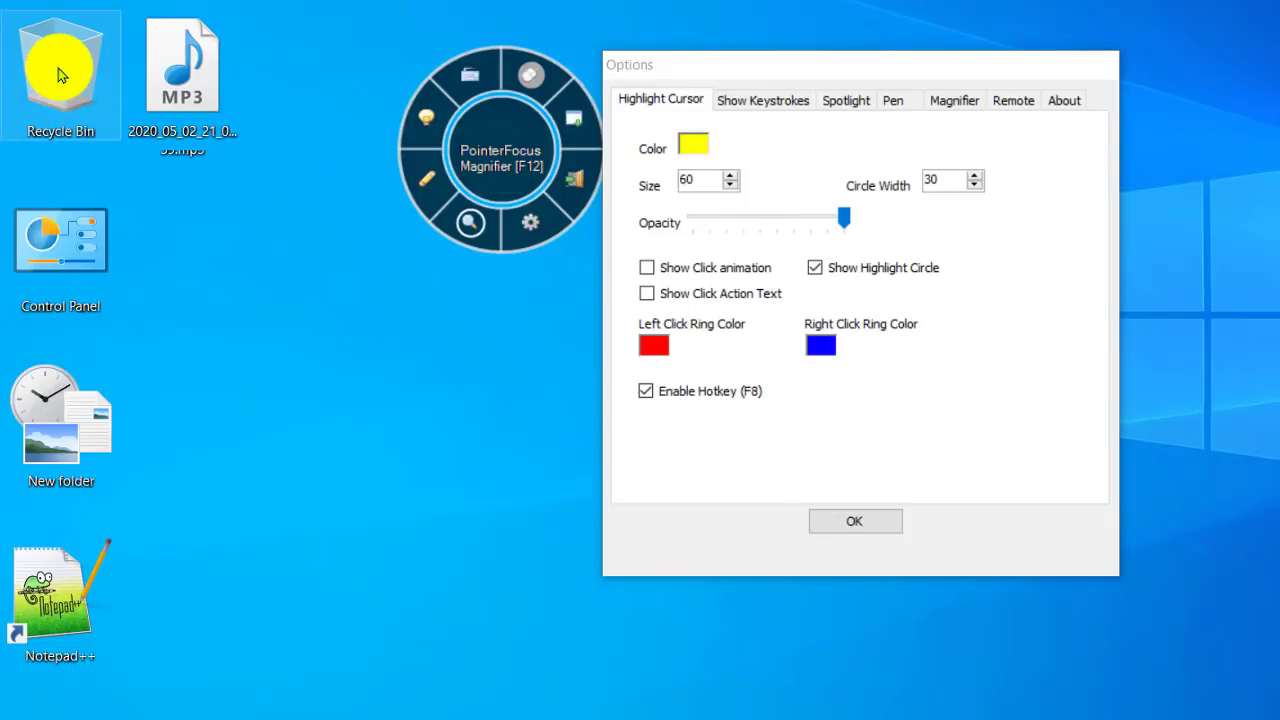
pyautogui.moveTo(763, 229)
pyautogui.mouseDown()
pyautogui.moveTo(782, 226)
pyautogui.moveTo(766, 226)
pyautogui.mouseUp()
pyautogui.click(50, 93)
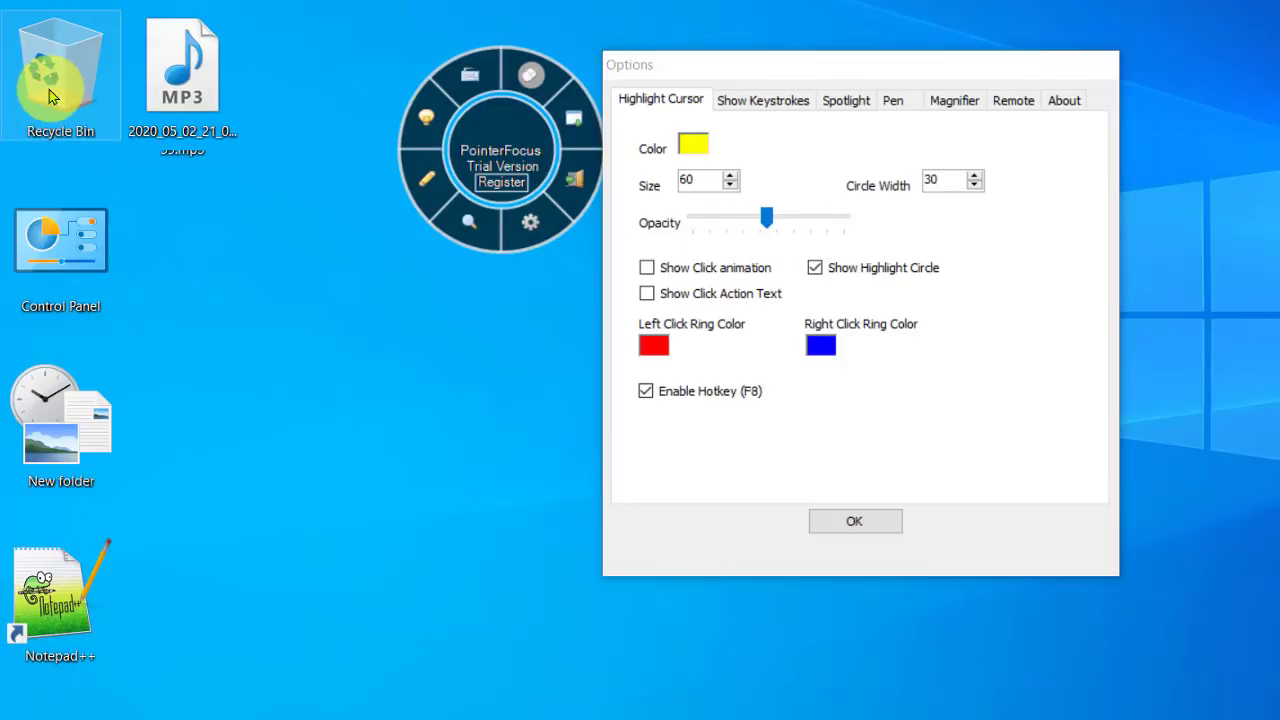
pyautogui.click(768, 217)
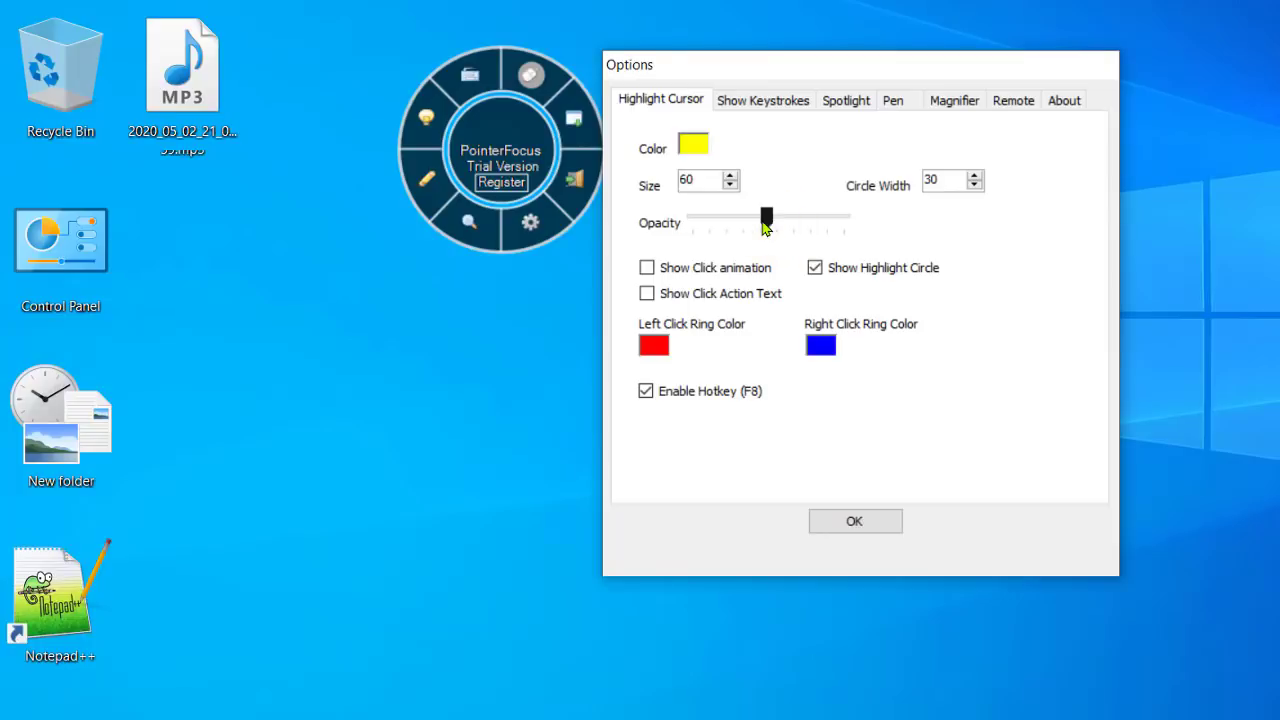
# - Open the Show Keystrokes options and turn on the keystroke display
pyautogui.click(771, 106)
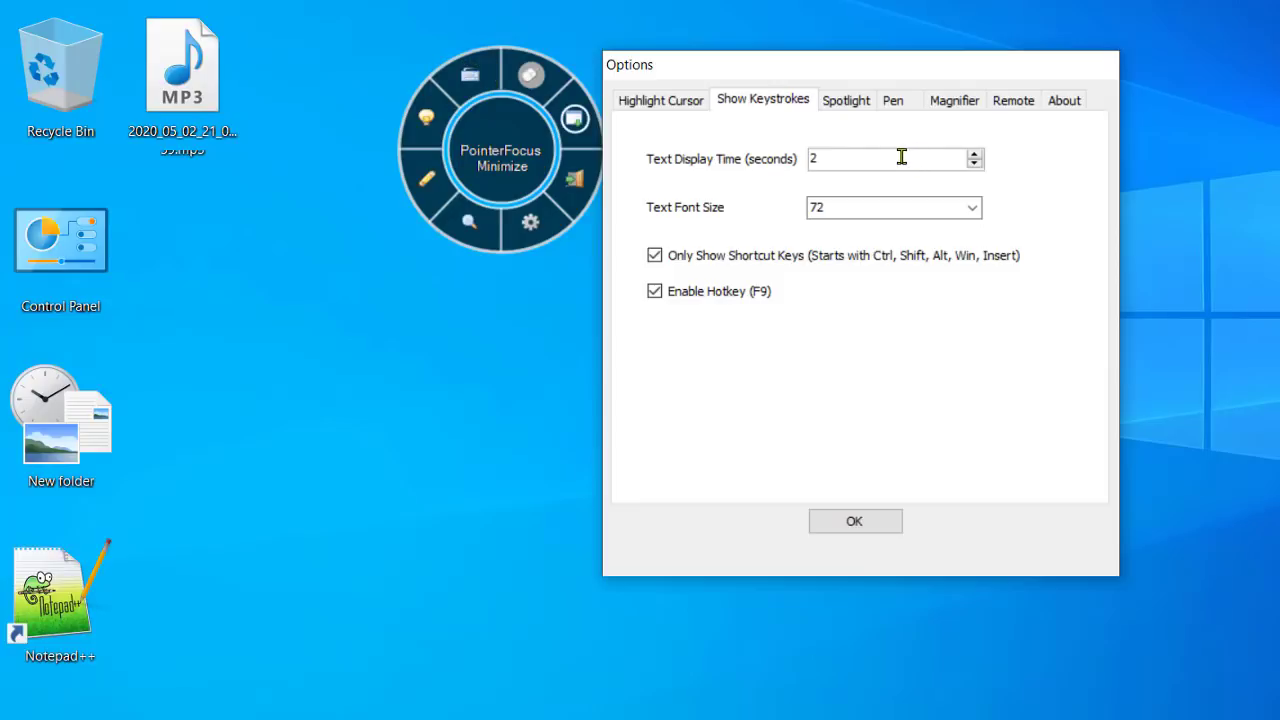
pyautogui.click(470, 75)
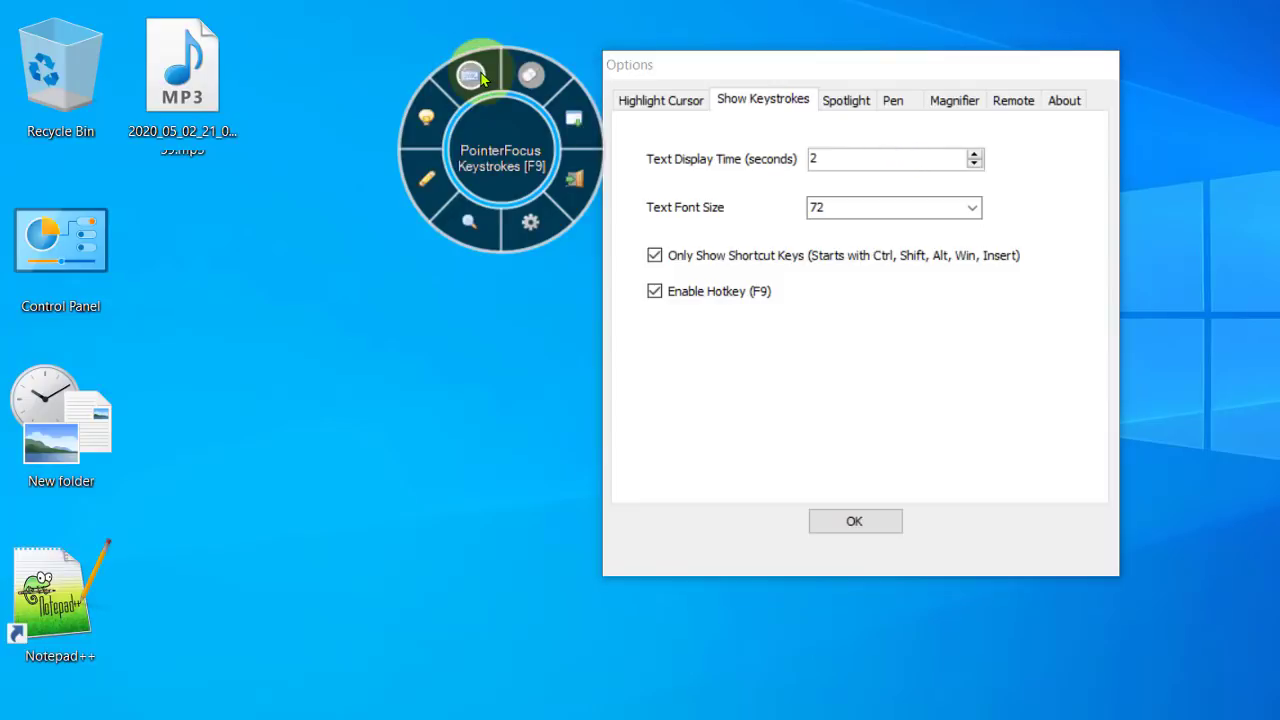
# - Cut the MP3 file beside the Recycle Bin twice to test the on-screen display of shortcut keys
pyautogui.click(185, 88)
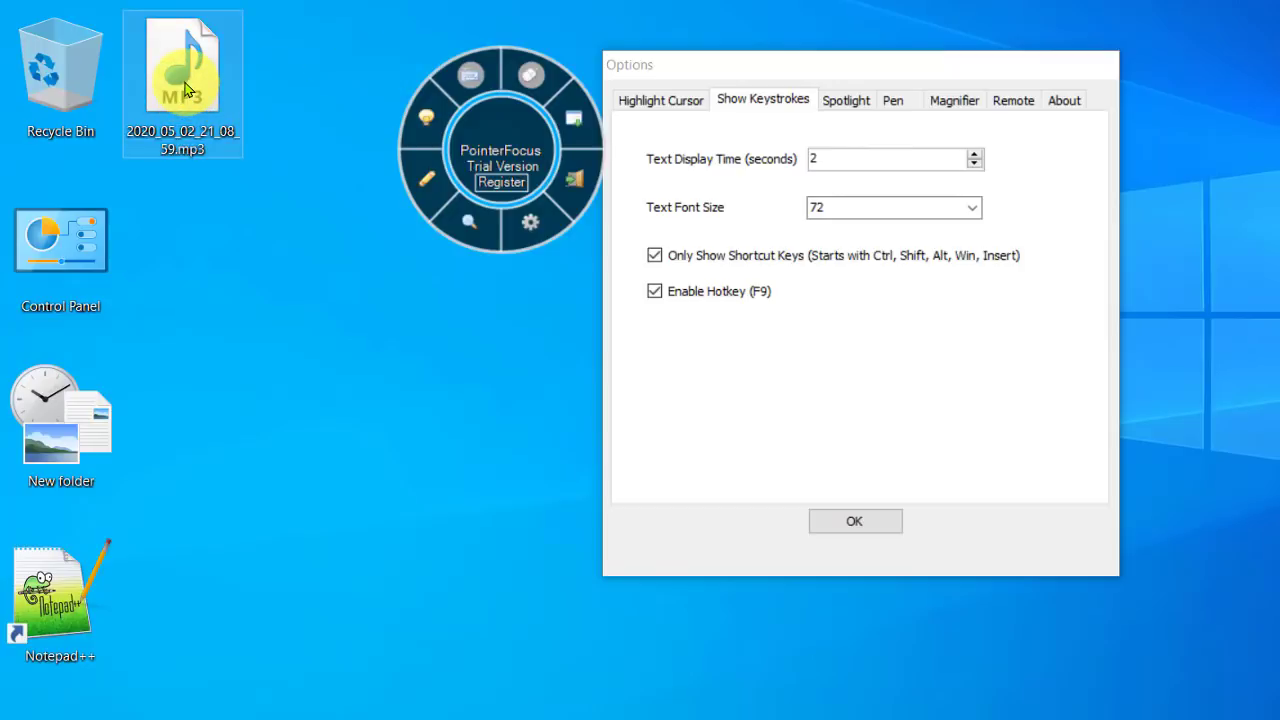
pyautogui.hotkey('ctrl', 'x')
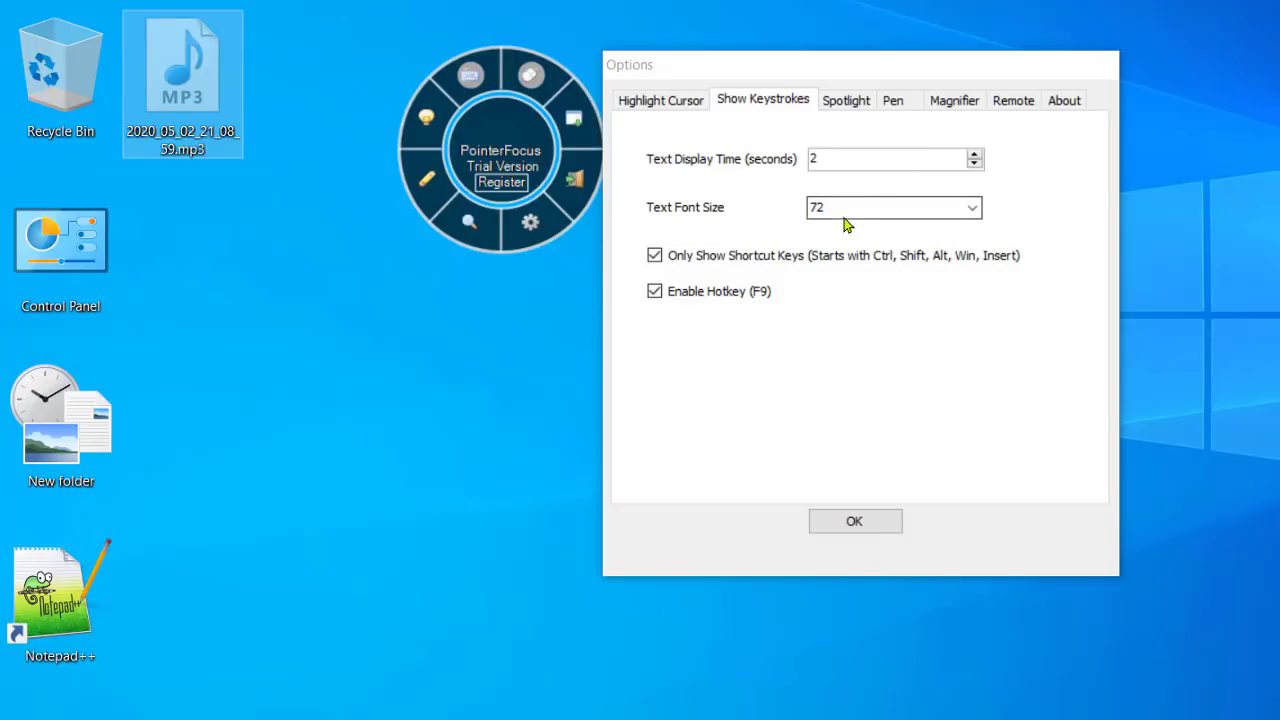
pyautogui.press('F11')
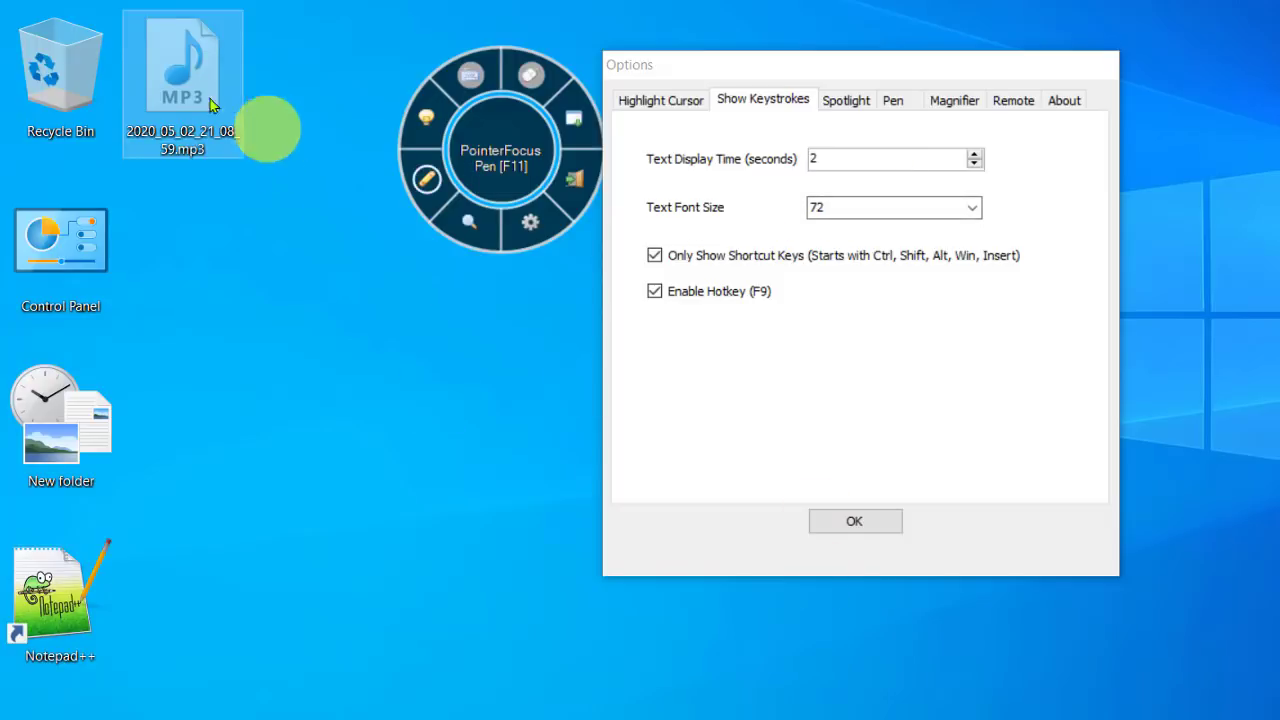
pyautogui.hotkey('ctrl', 'x')
pyautogui.press('F12')
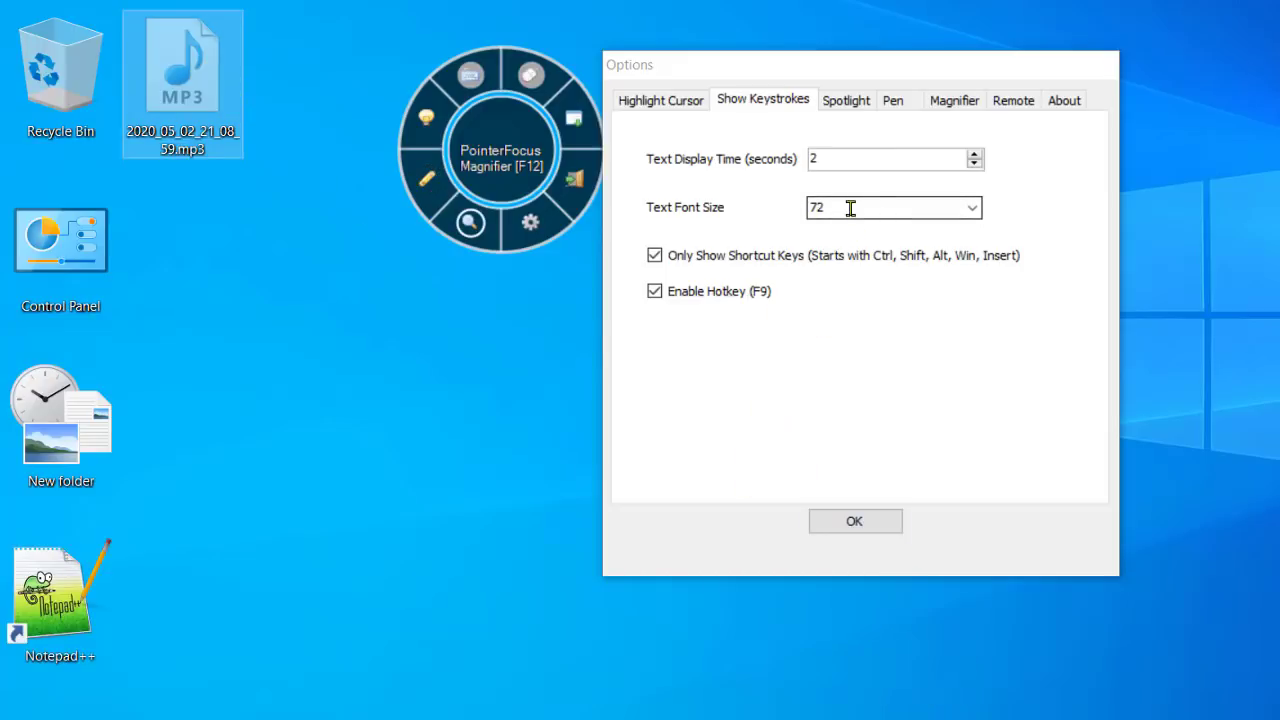
# - Review the Spotlight, Pen and Magnifier settings in the options
pyautogui.click(840, 106)
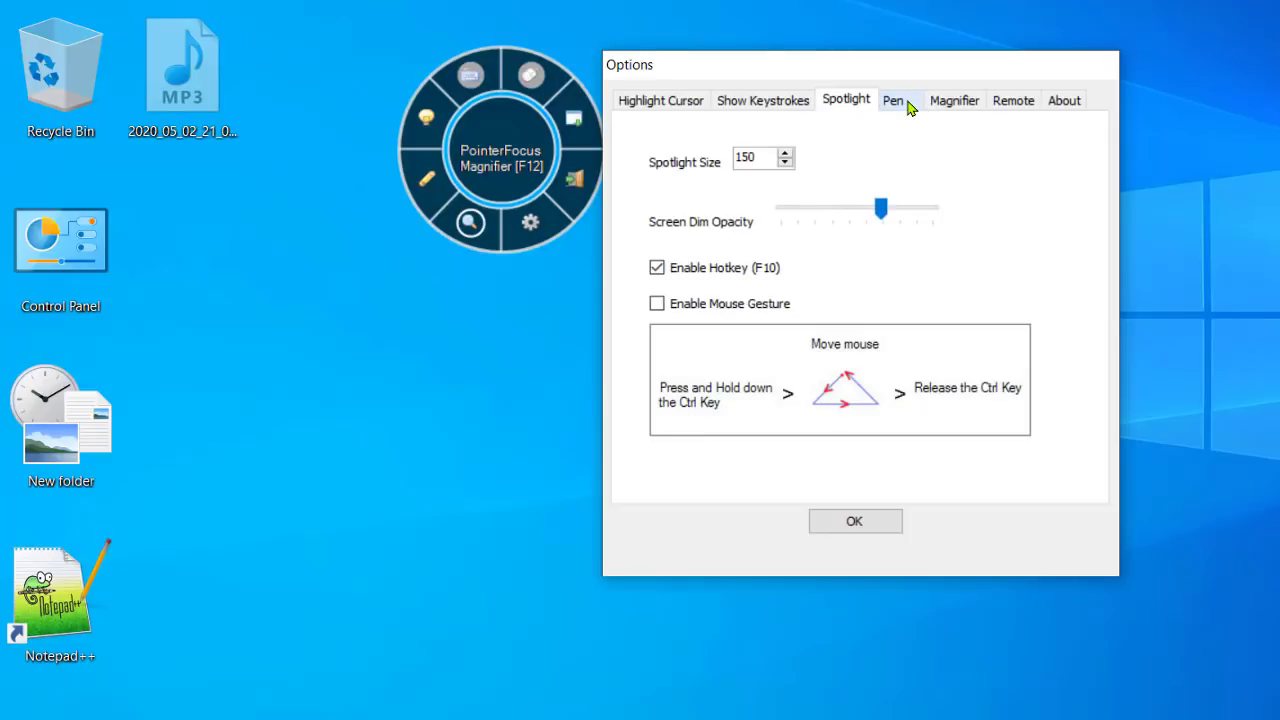
pyautogui.click(906, 106)
pyautogui.click(940, 110)
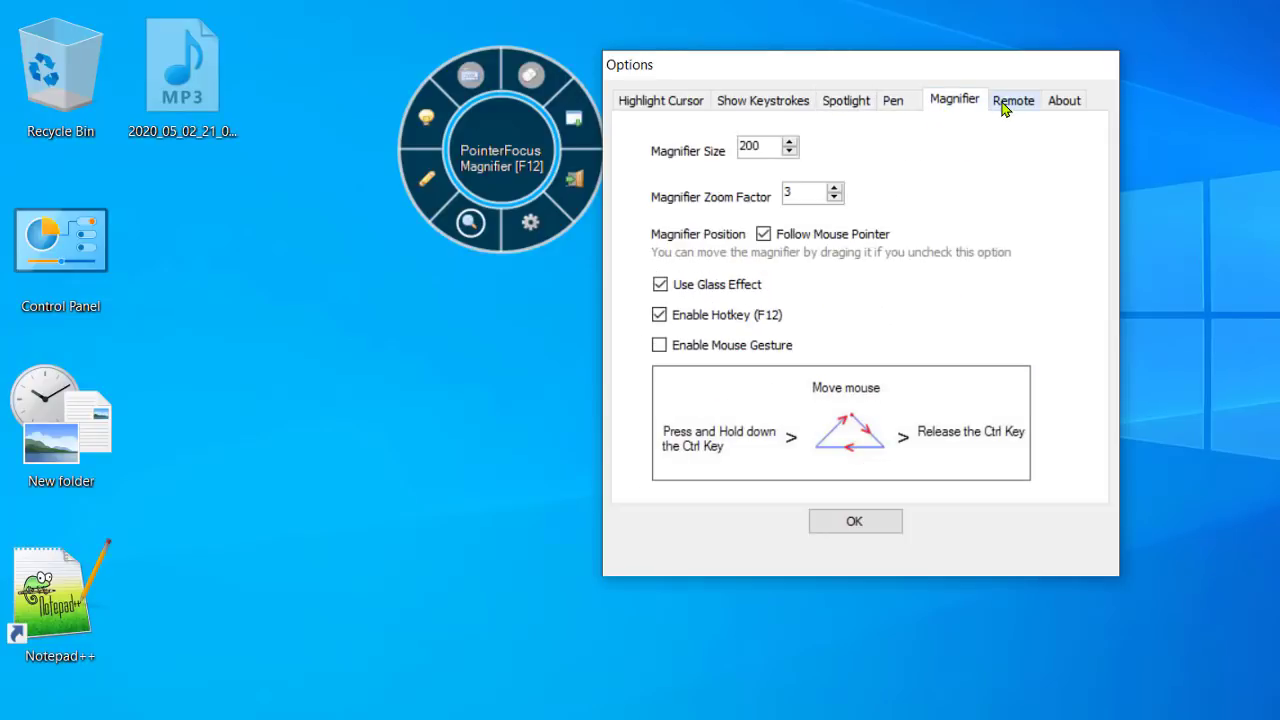